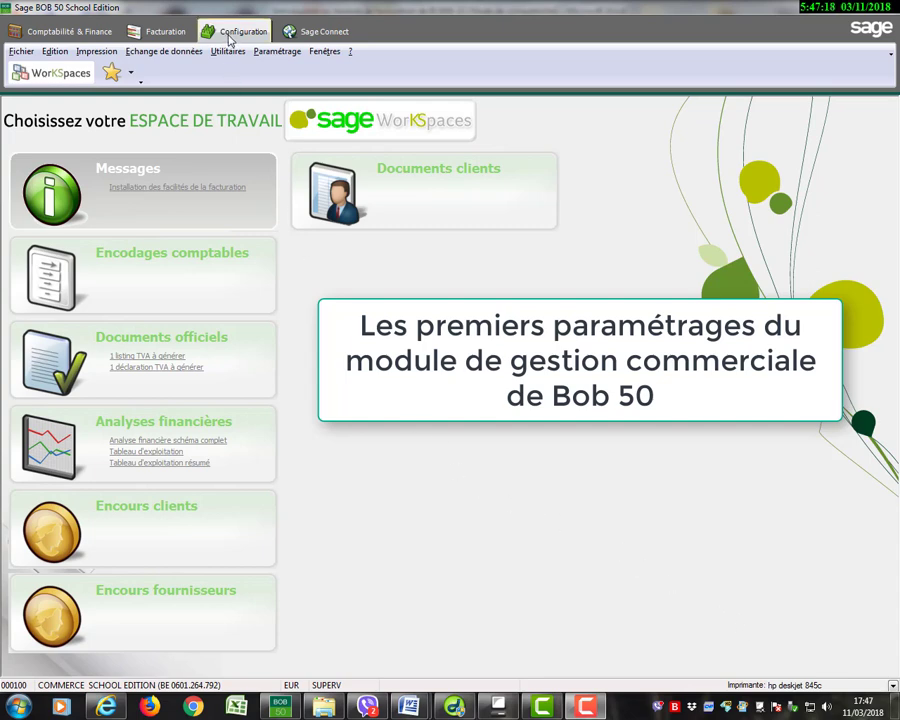
Display the advanced invoicing options (Options avancées de facturation) and open their general options for modification.
click(277, 52)
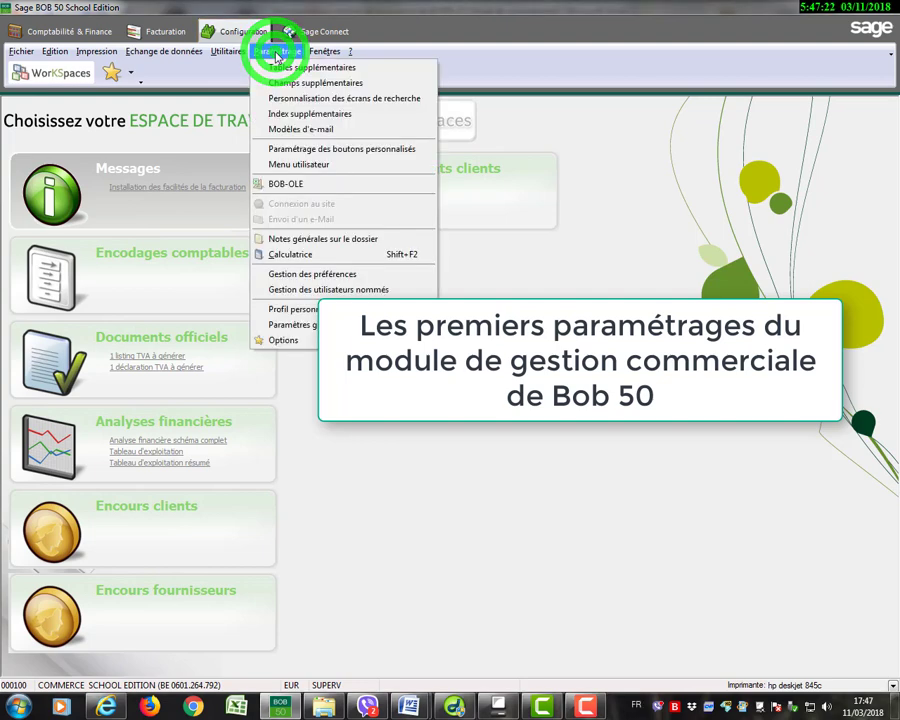
click(289, 340)
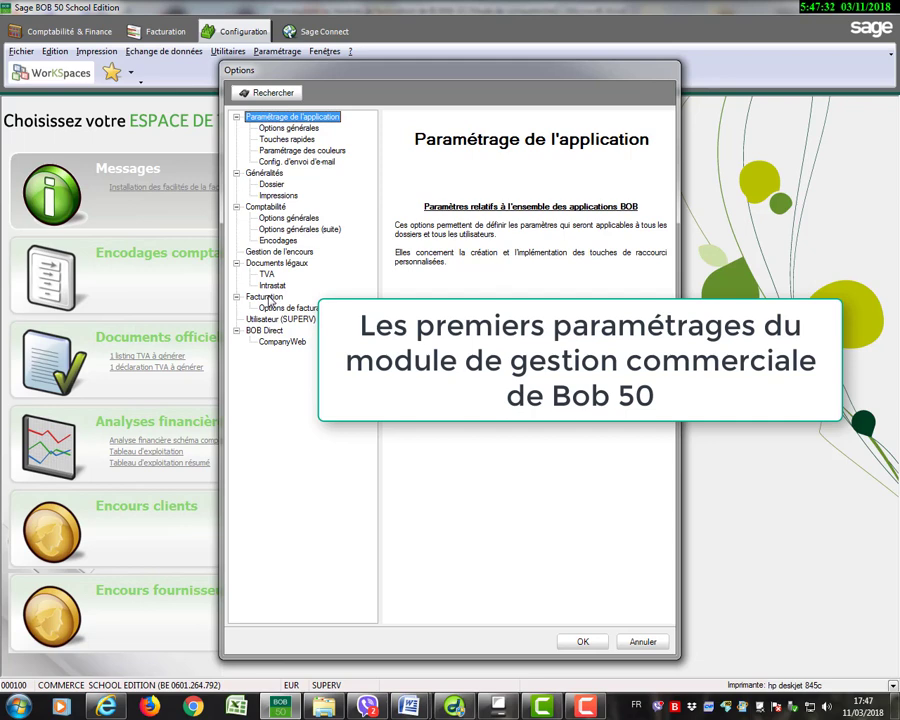
click(277, 309)
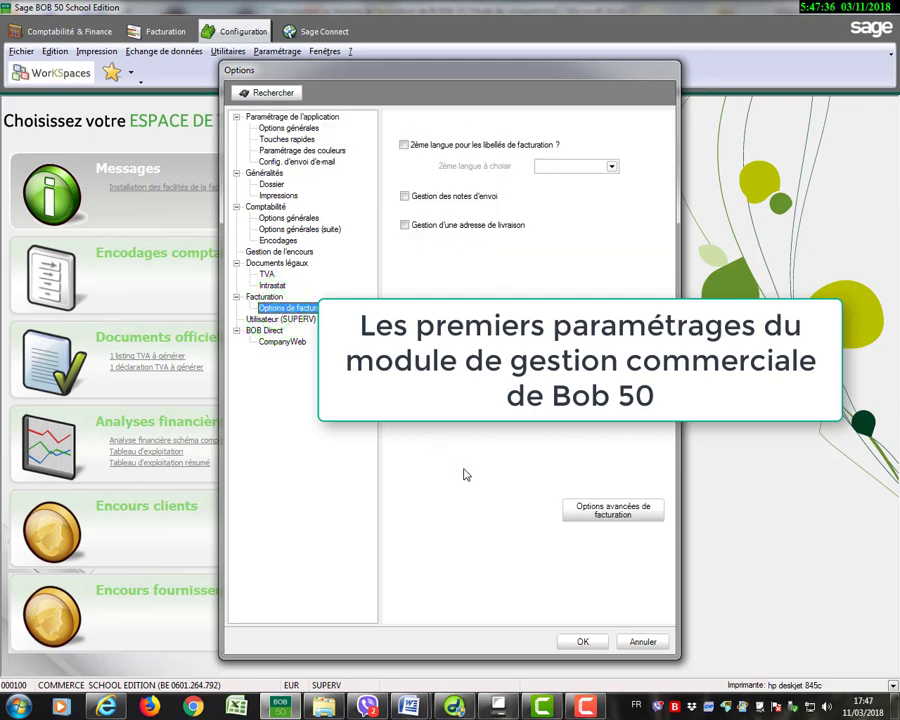
click(578, 512)
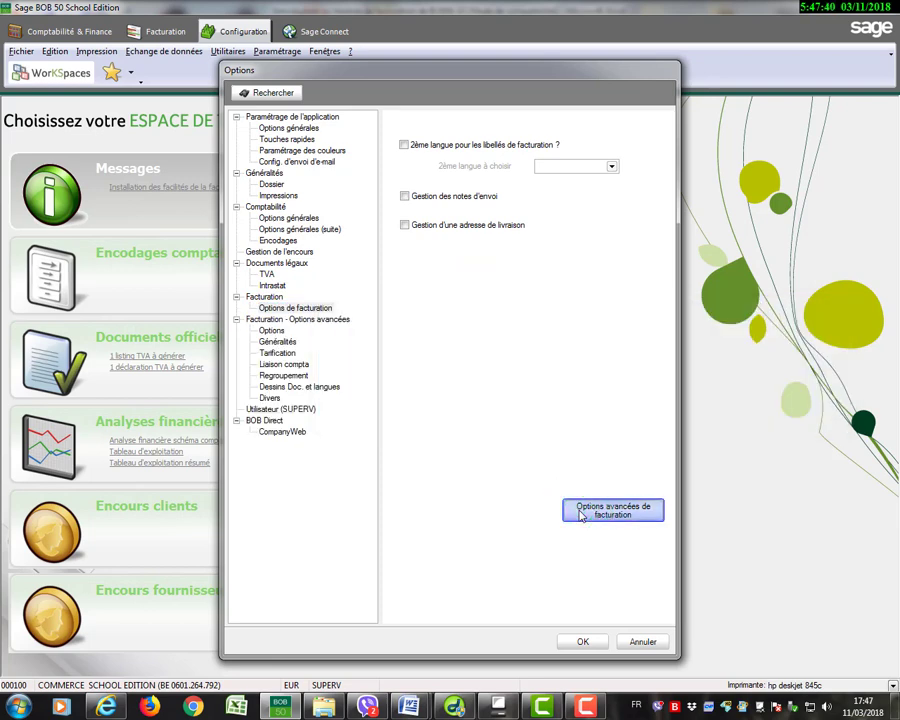
click(273, 332)
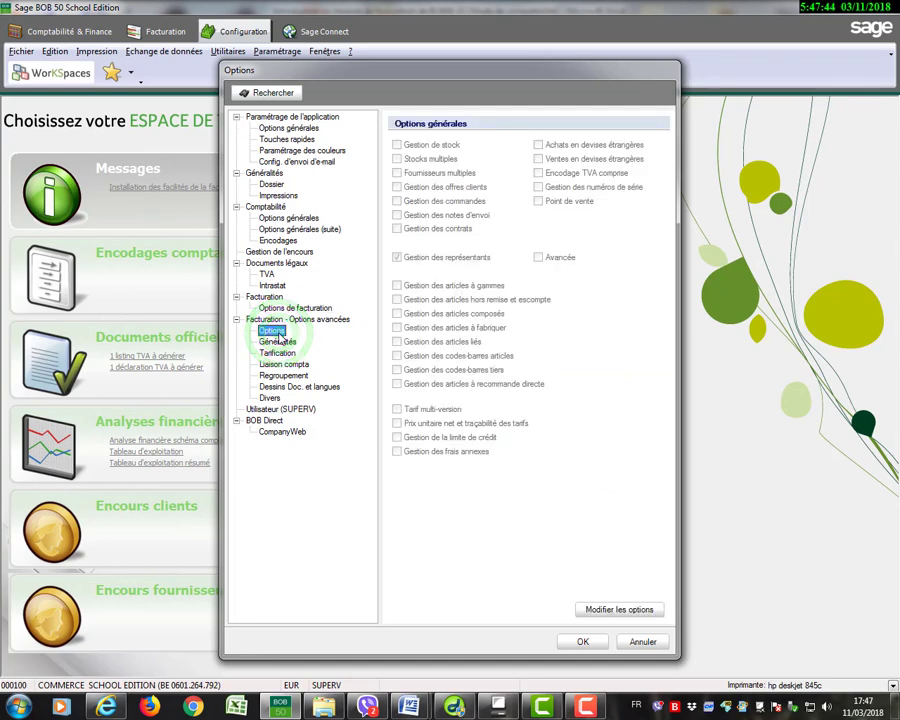
click(600, 614)
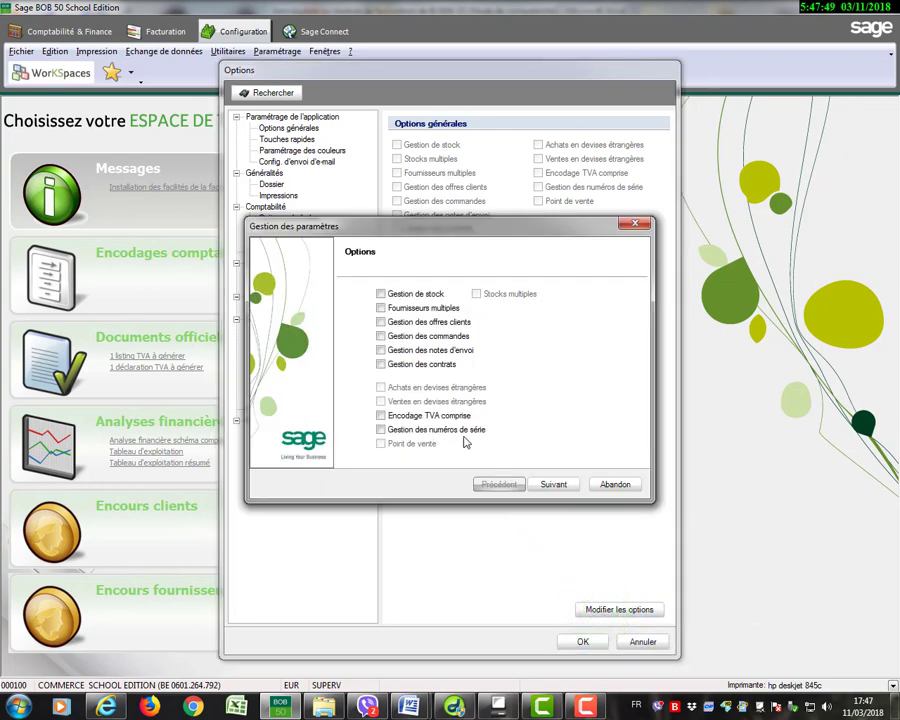
Enable Gestion de stock, disable Gestion des représentants, and complete the parameter wizard.
click(381, 294)
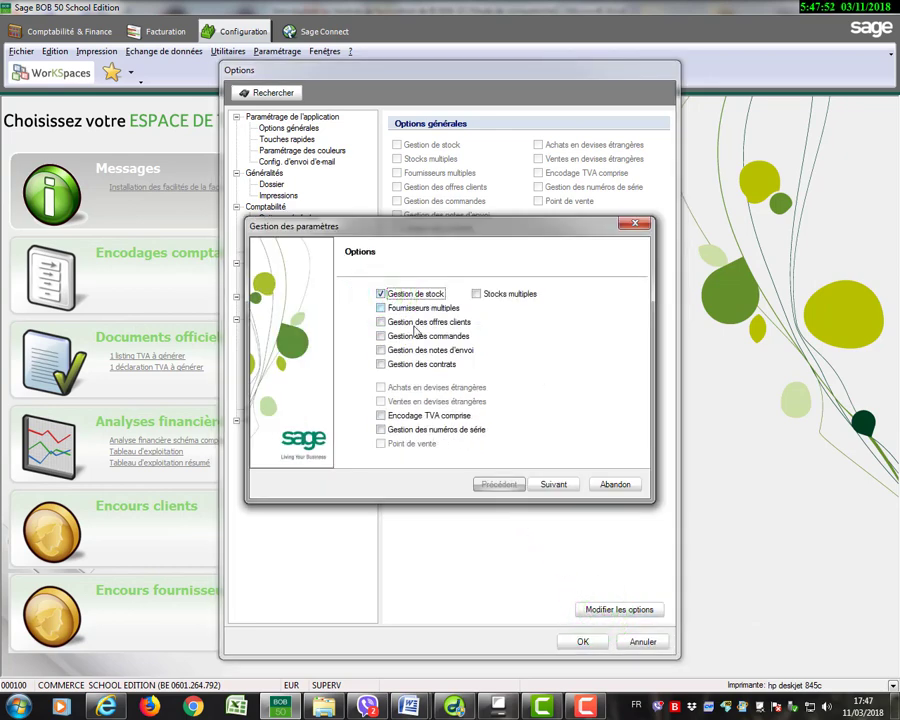
click(550, 486)
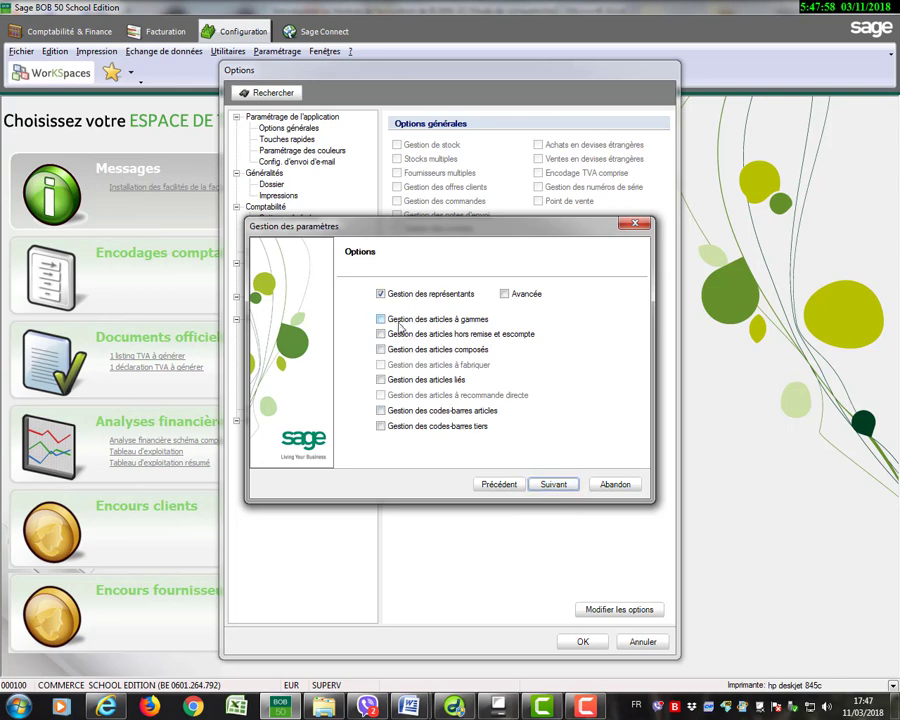
click(381, 297)
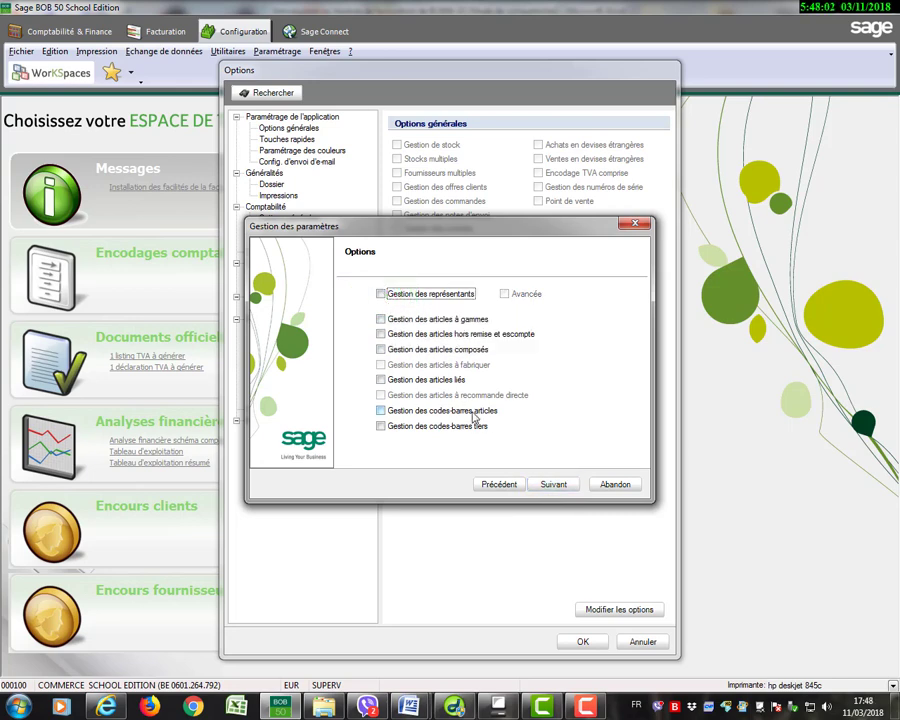
click(543, 487)
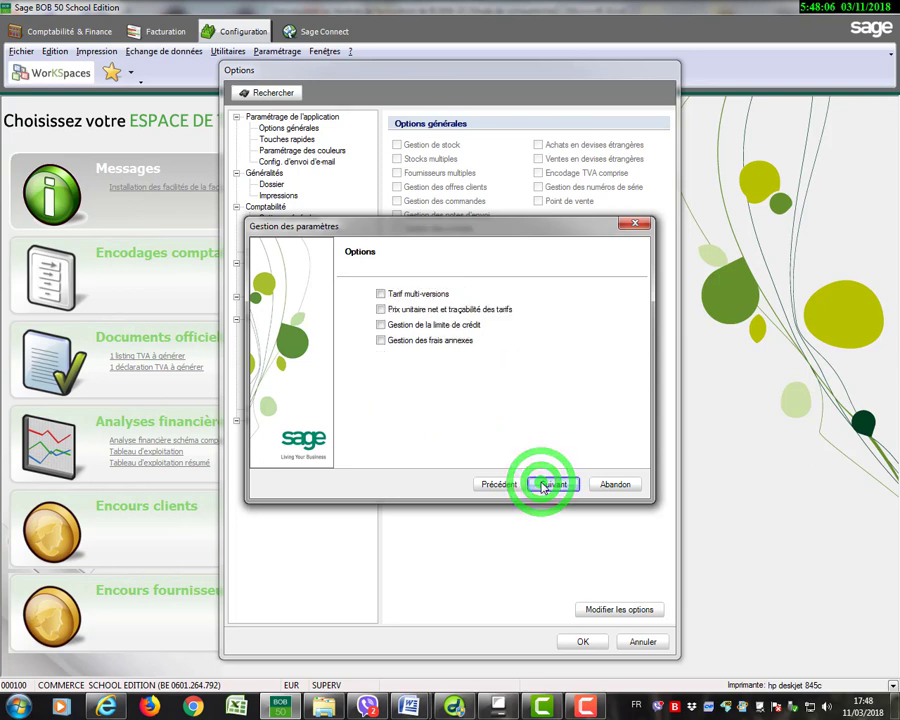
click(543, 486)
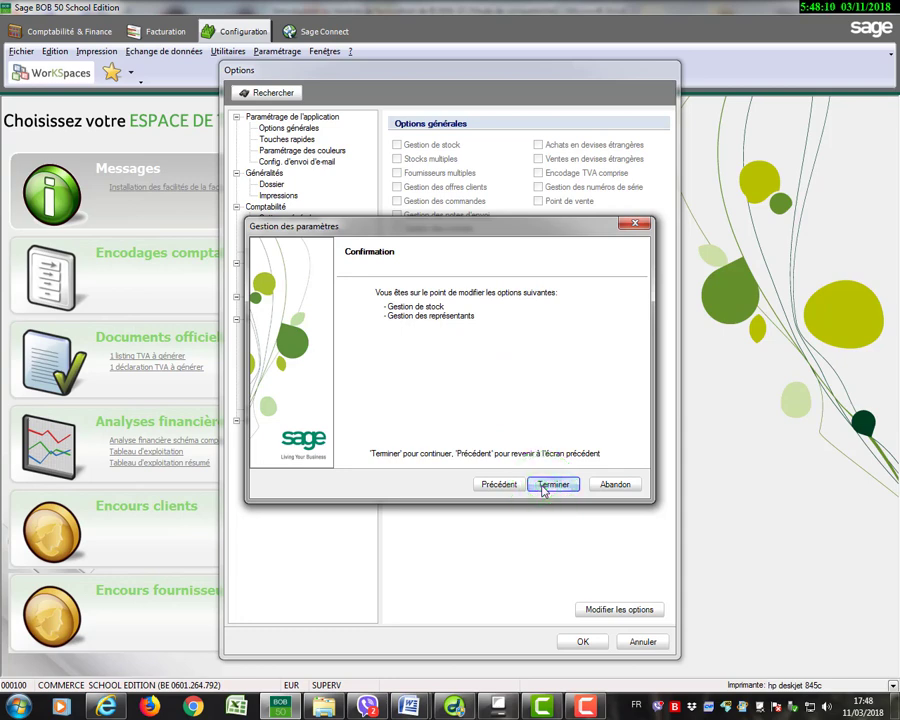
click(543, 487)
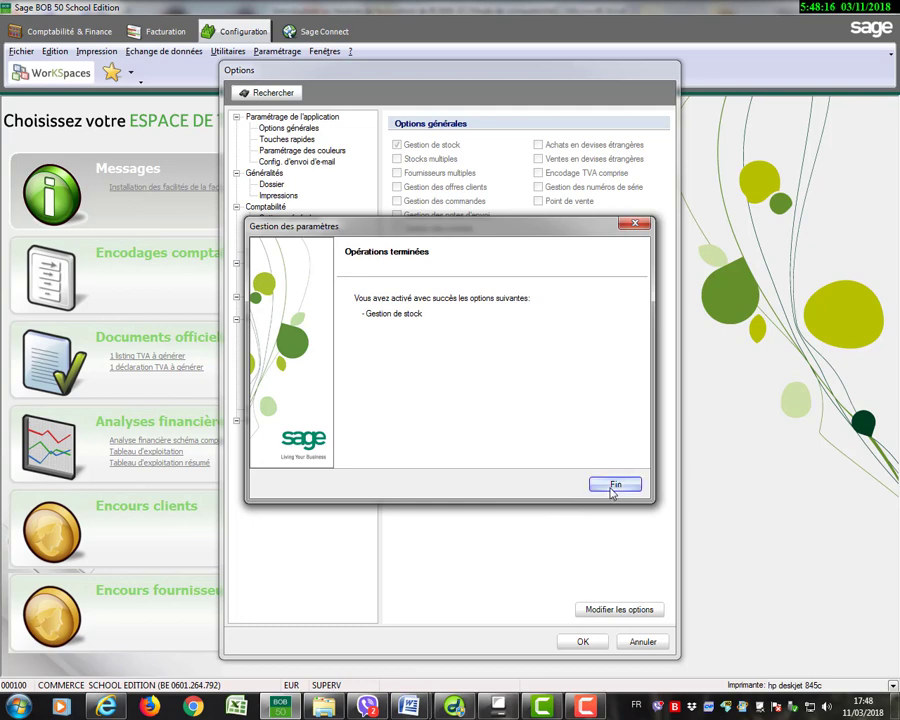
click(613, 487)
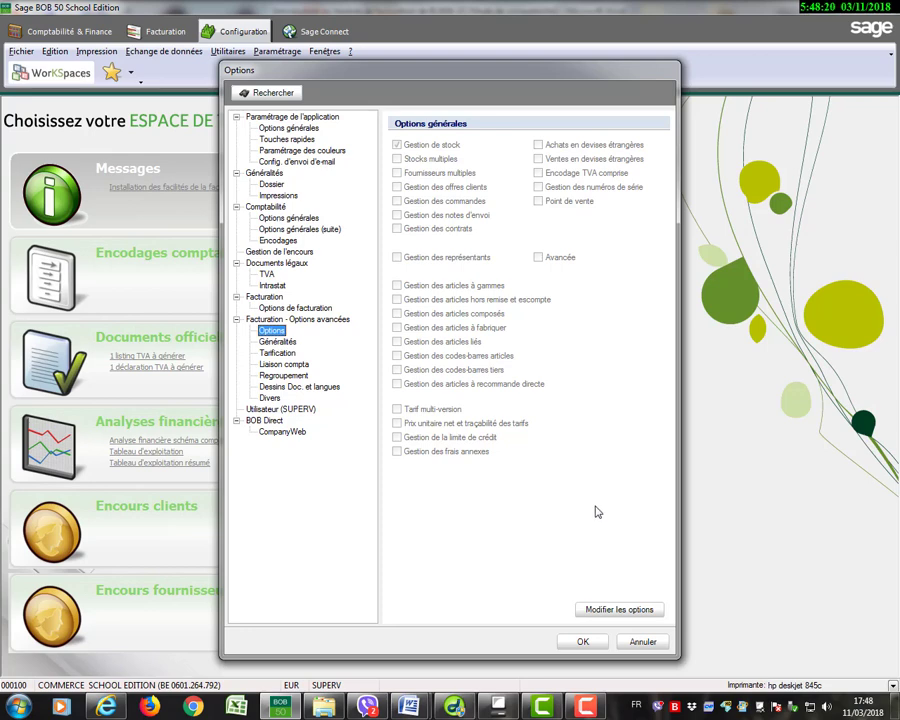
Validate the options, enter 340010 as the default Catégorie comptable, and agree to add this code to the table.
click(583, 642)
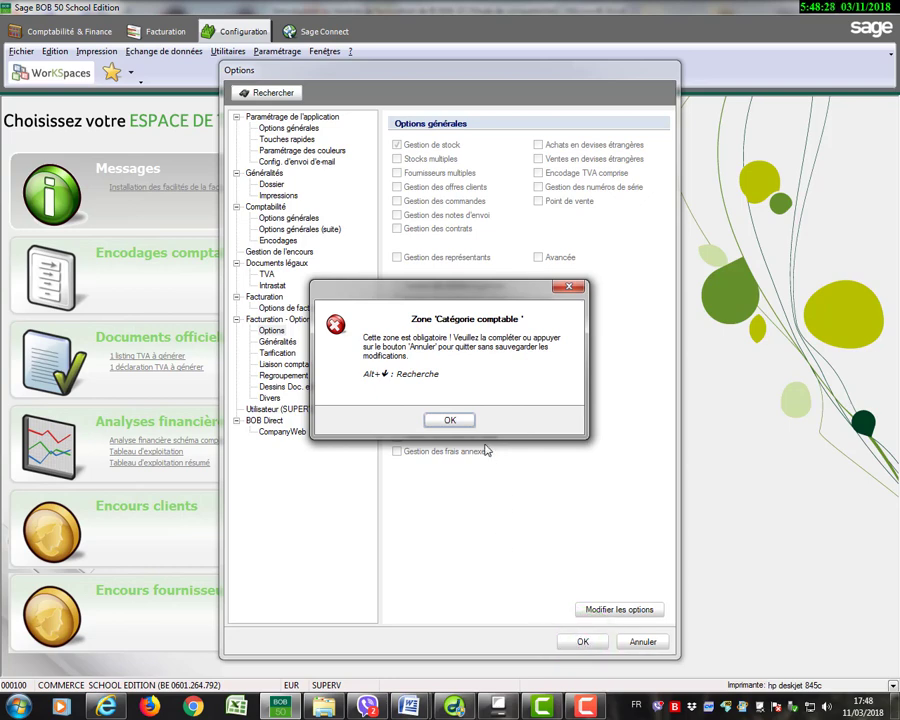
click(451, 421)
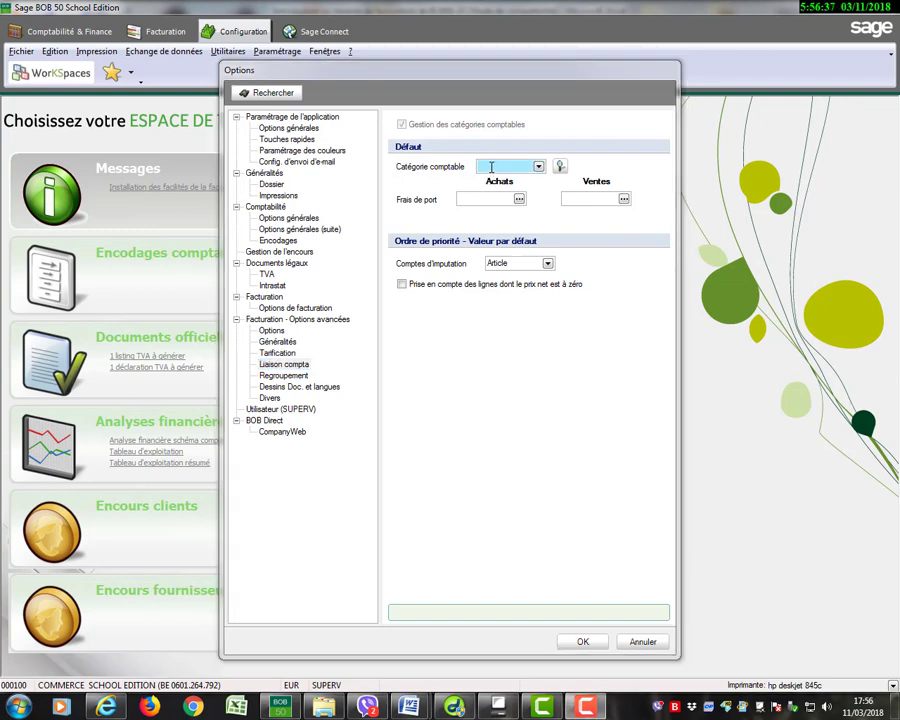
click(491, 167)
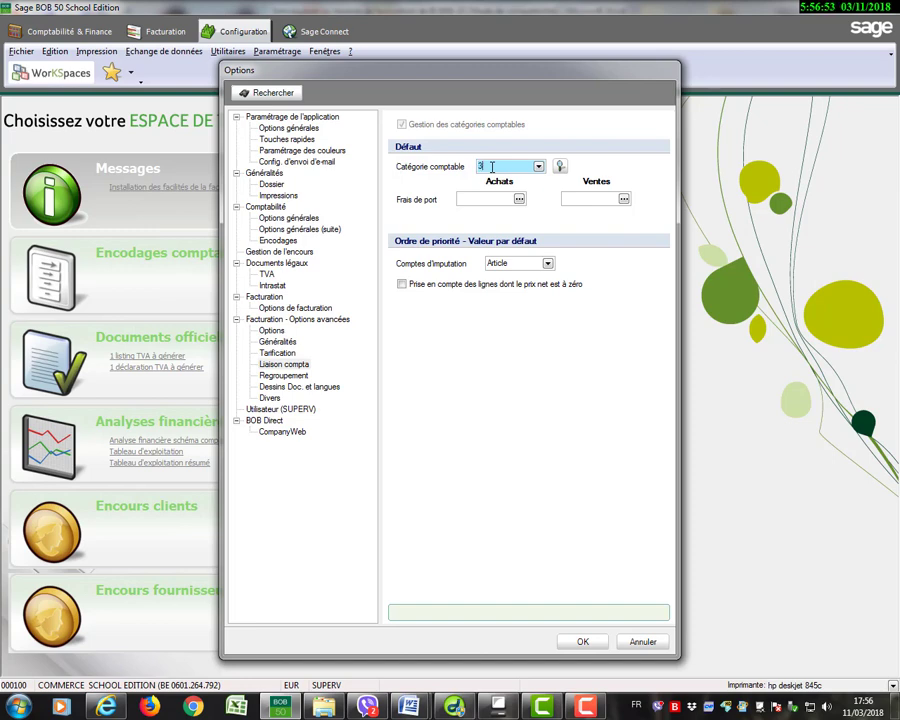
text(0010)
click(507, 199)
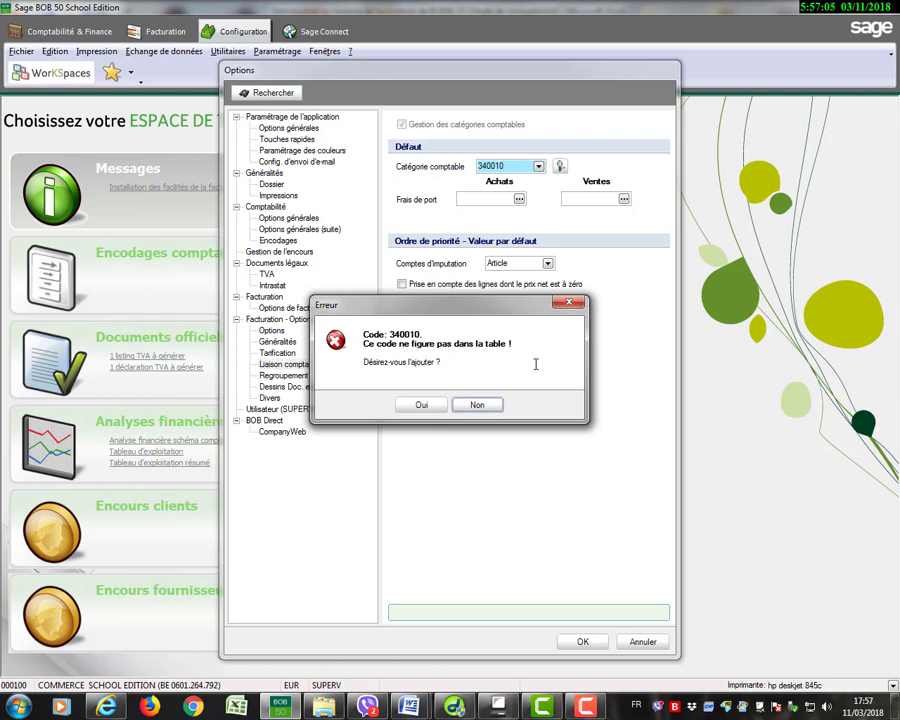
click(423, 405)
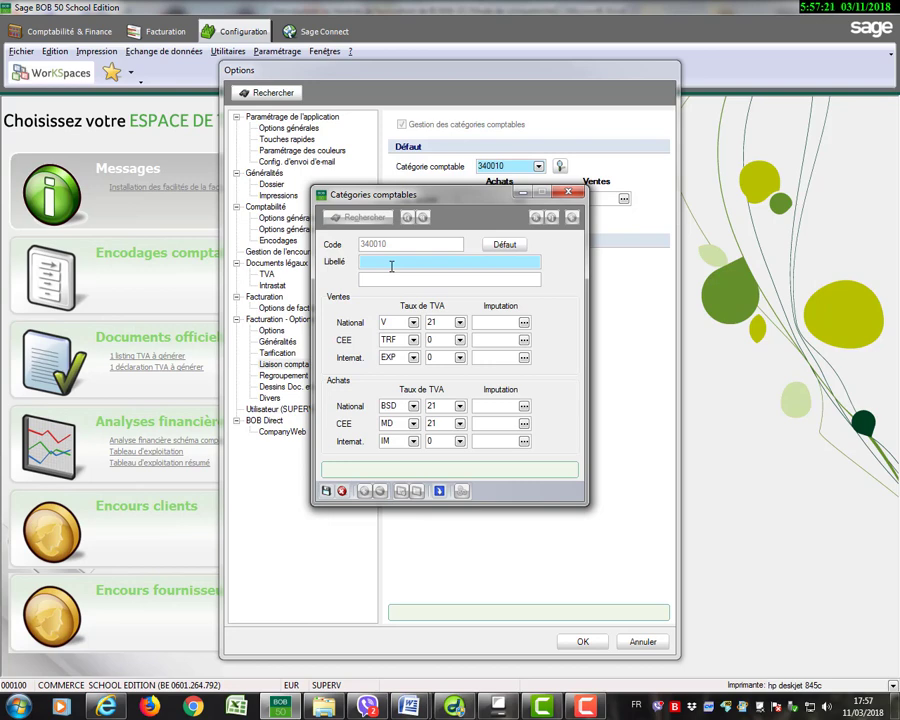
Enter "Stock de produit E" as the Libellé of accounting category 340010.
text(S)
text(Iock de )
text(produ)
text(it v)
text(E)
click(418, 259)
Set the sales (Ventes) Imputation account to 700010 for National, CEE and Internat.
click(500, 323)
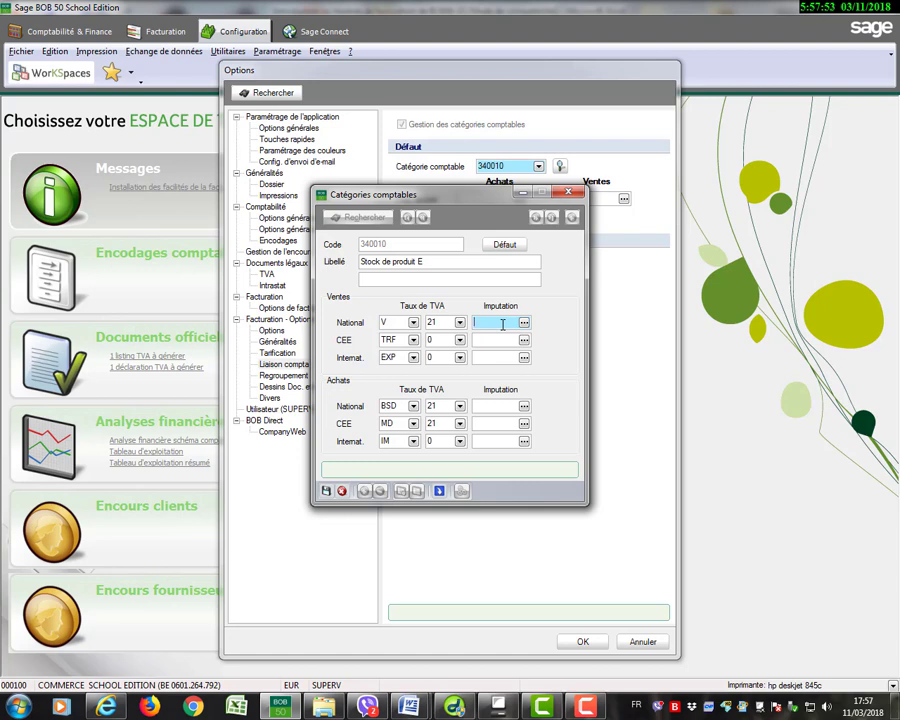
text(700010)
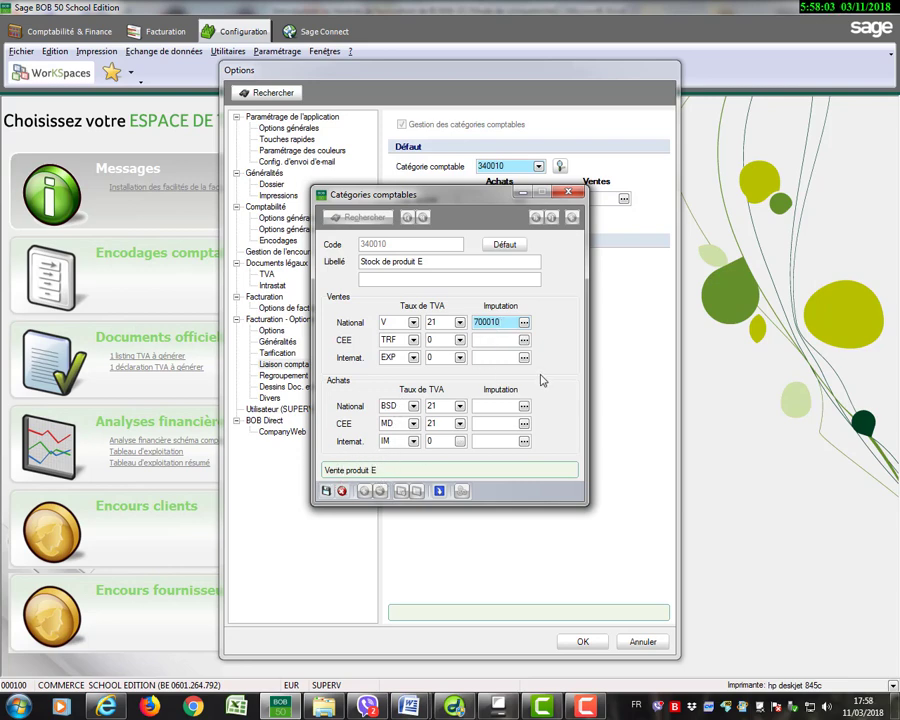
click(506, 343)
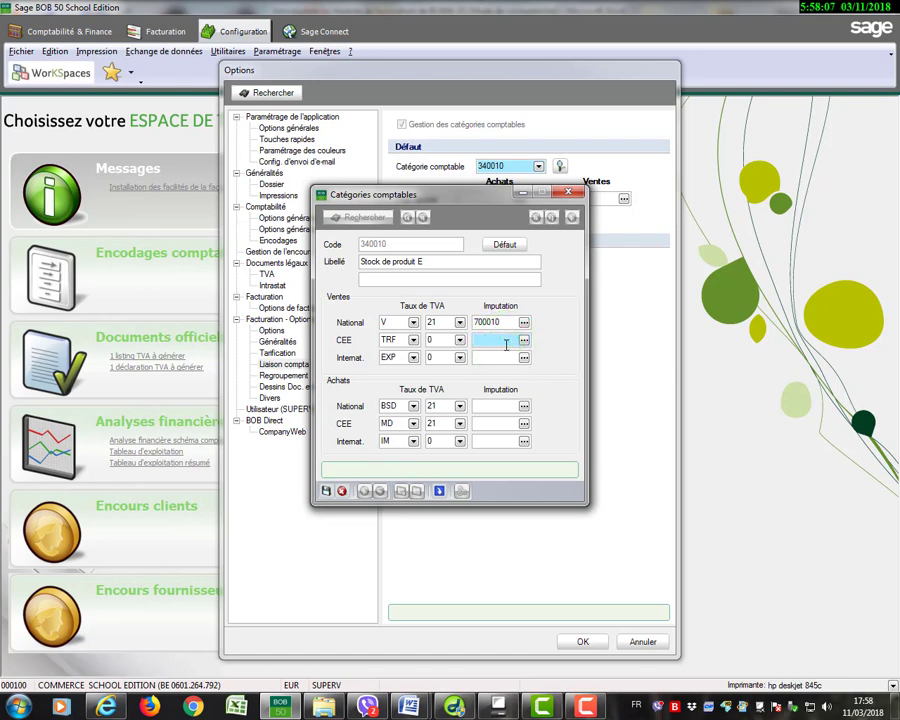
text(700)
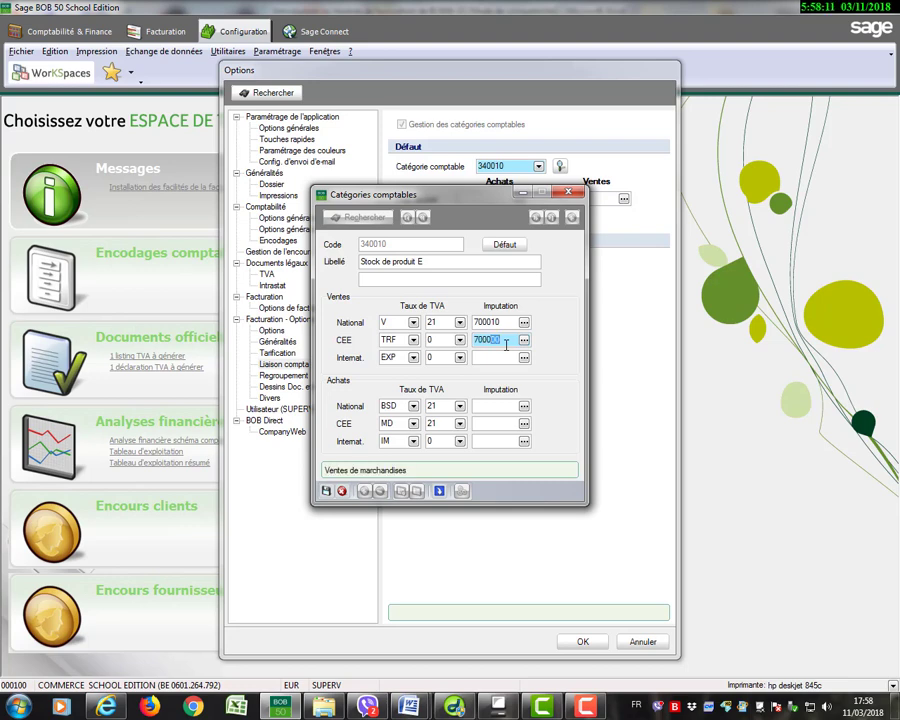
text(010)
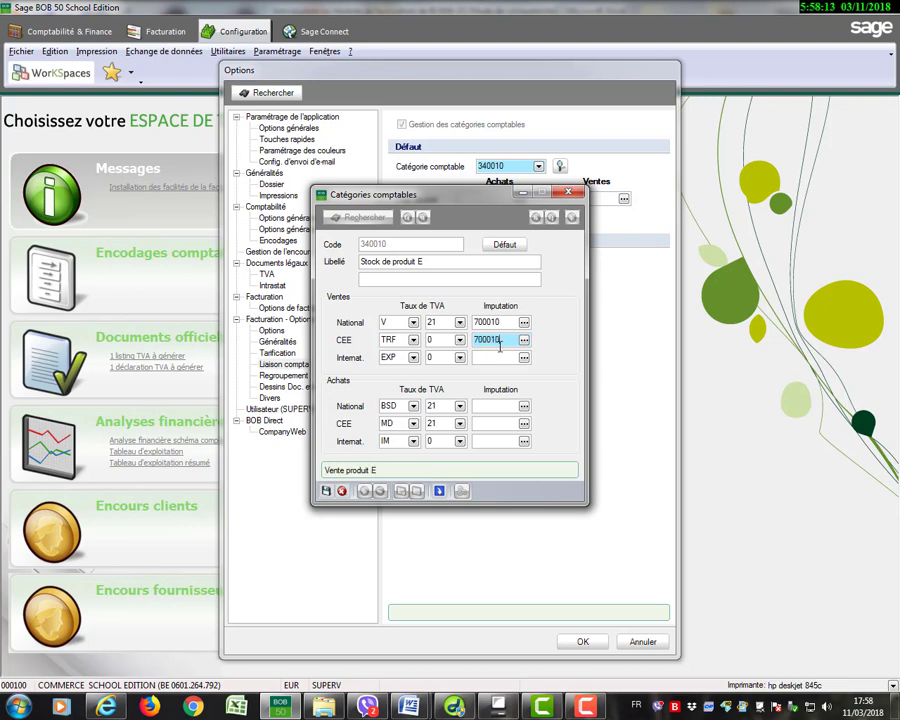
click(497, 356)
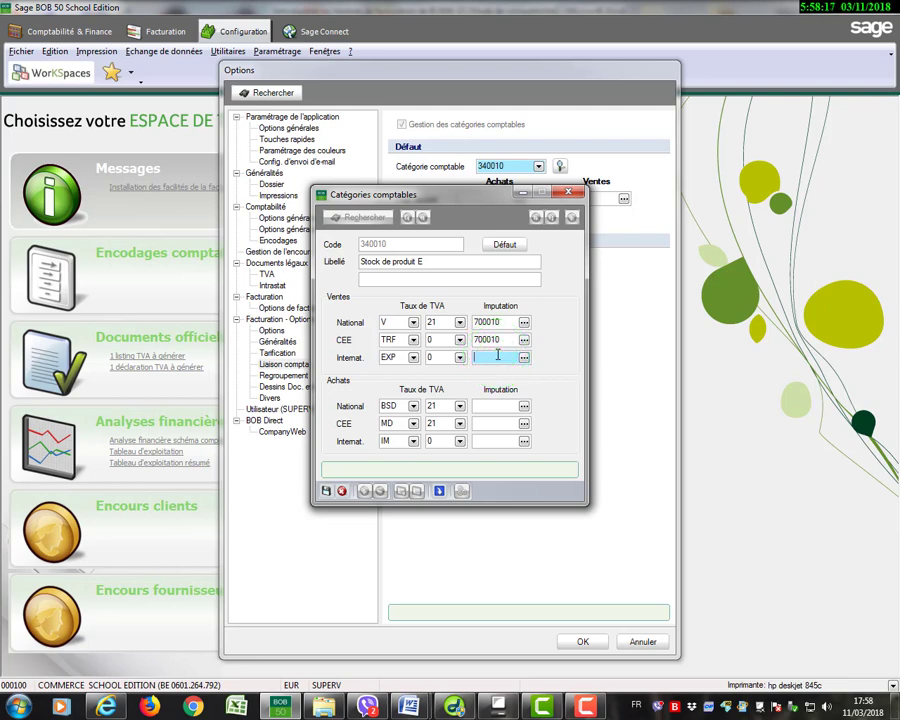
text(700)
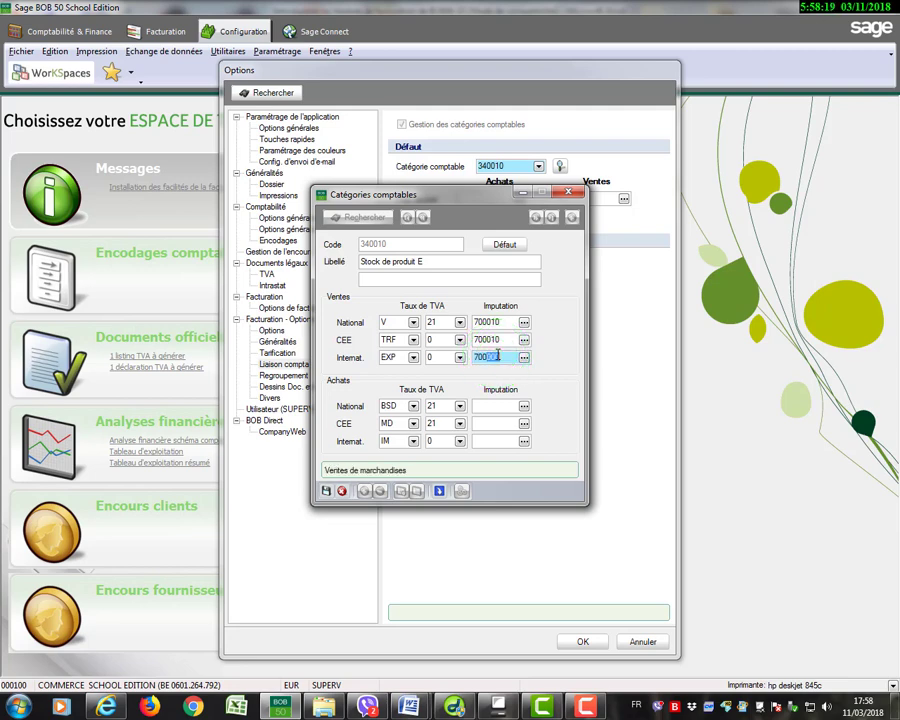
text(010)
Set the purchases (Achats) Imputation account to 604010 for National, CEE and Internat., and save the accounting category.
click(495, 404)
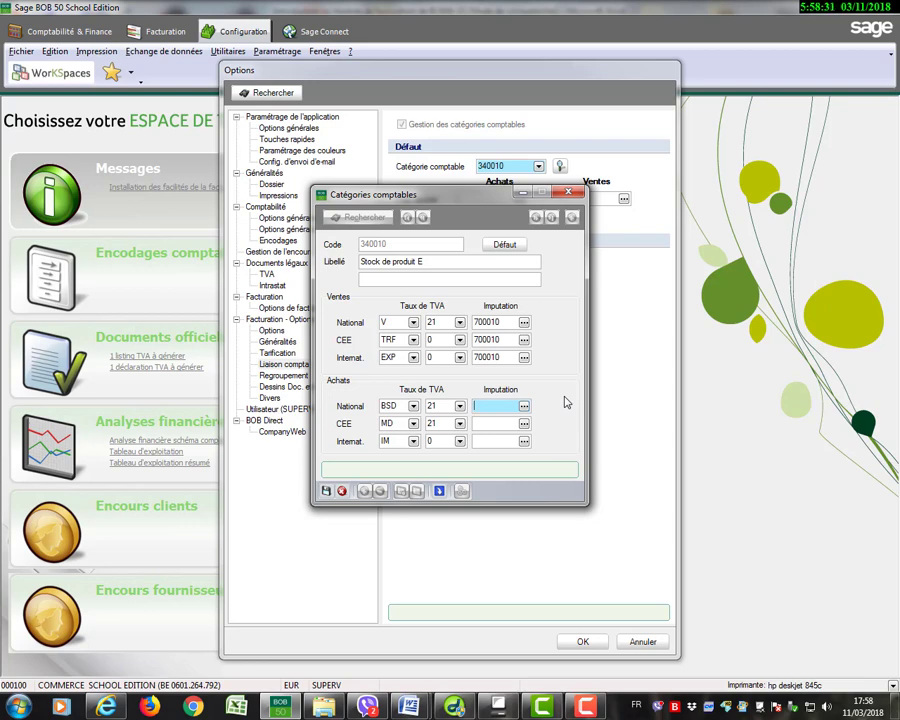
text(604)
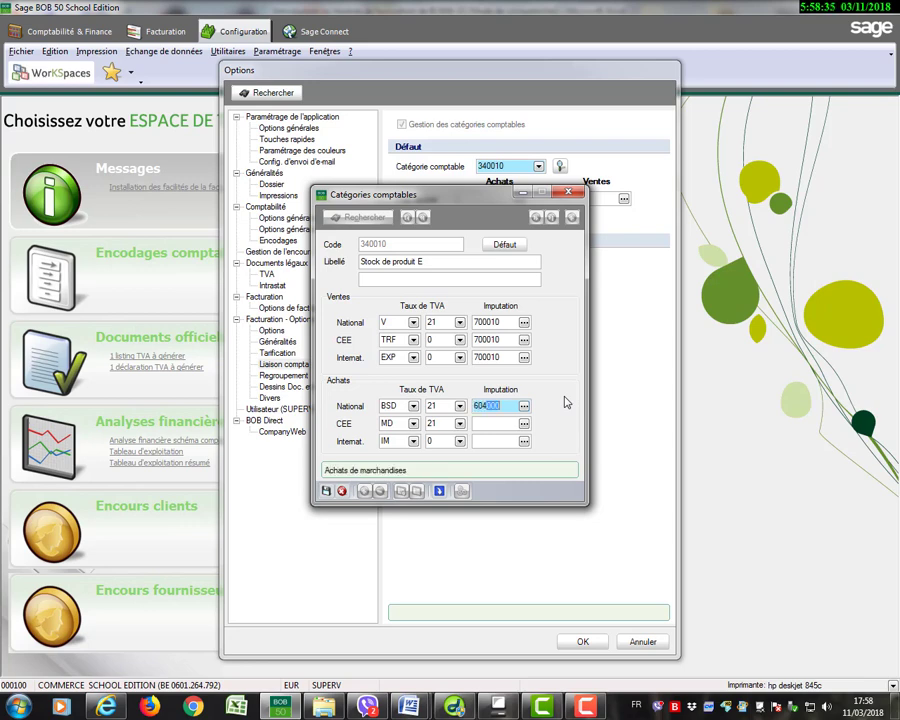
text(010)
click(501, 424)
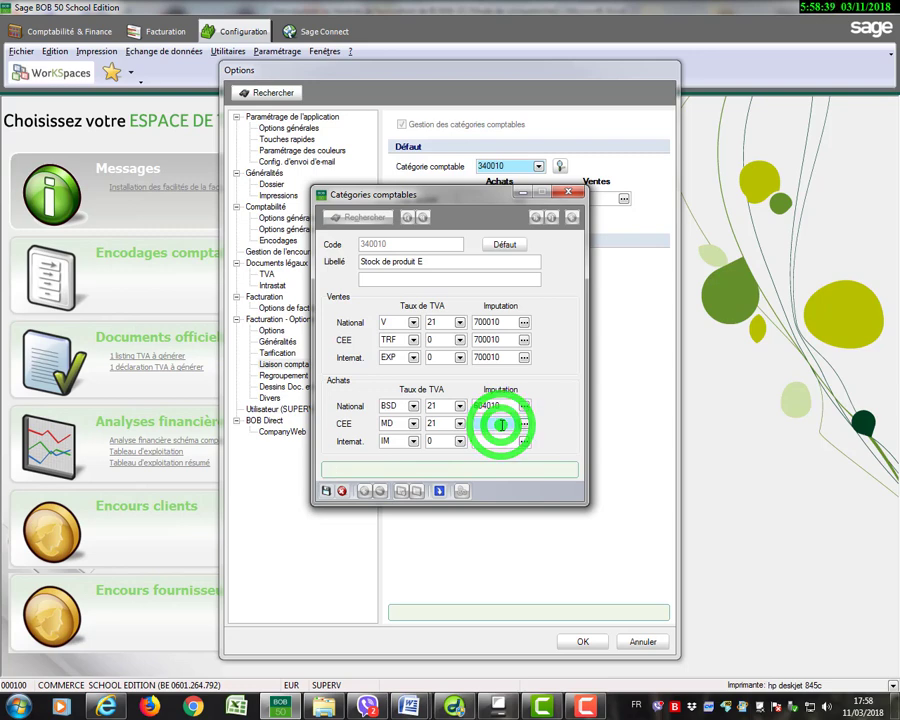
text(604)
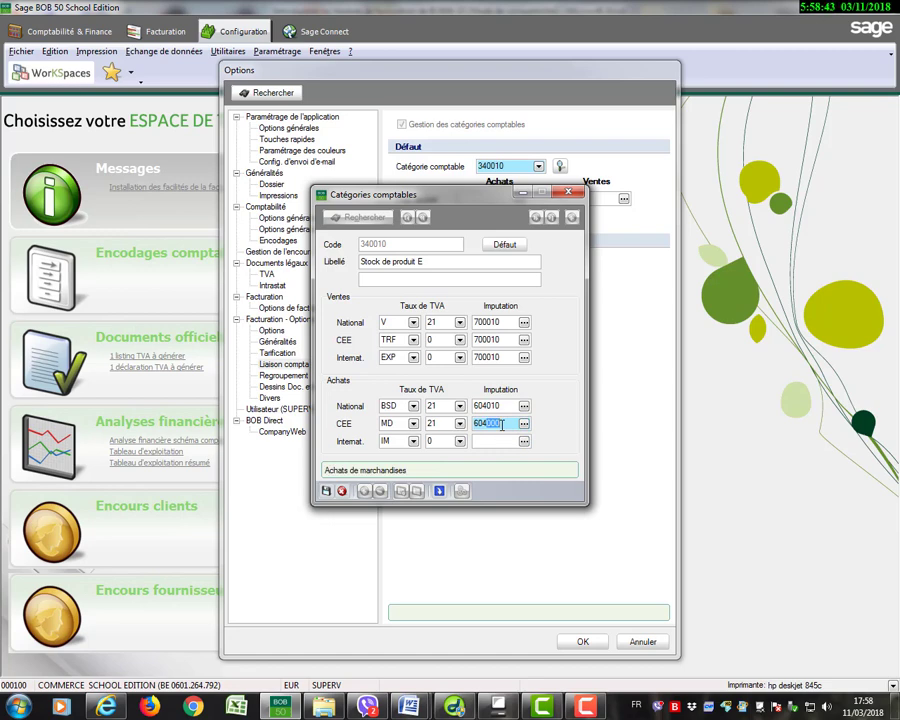
text(01)
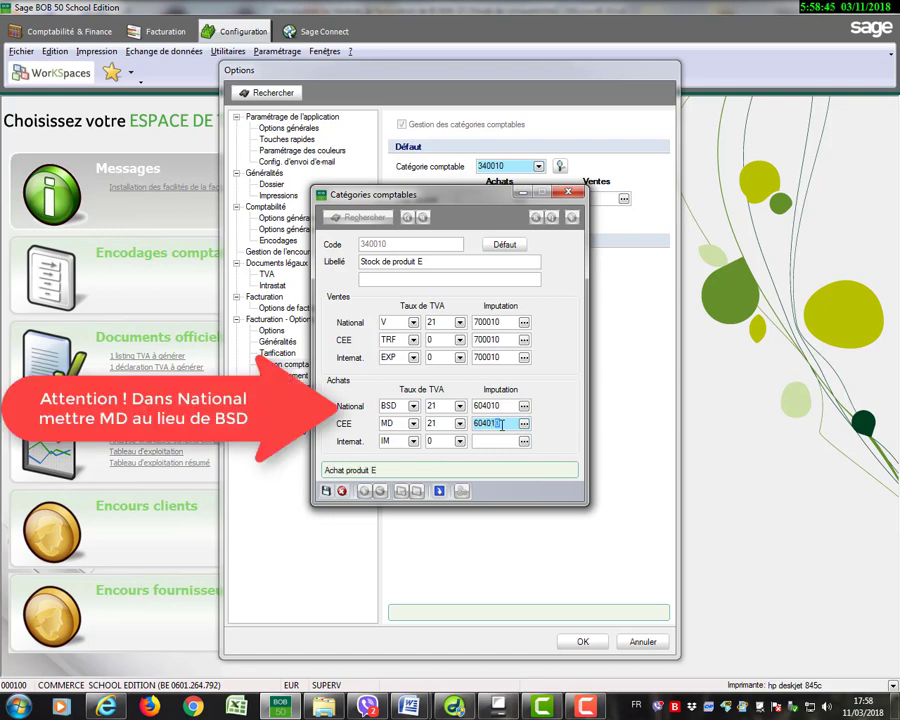
click(489, 446)
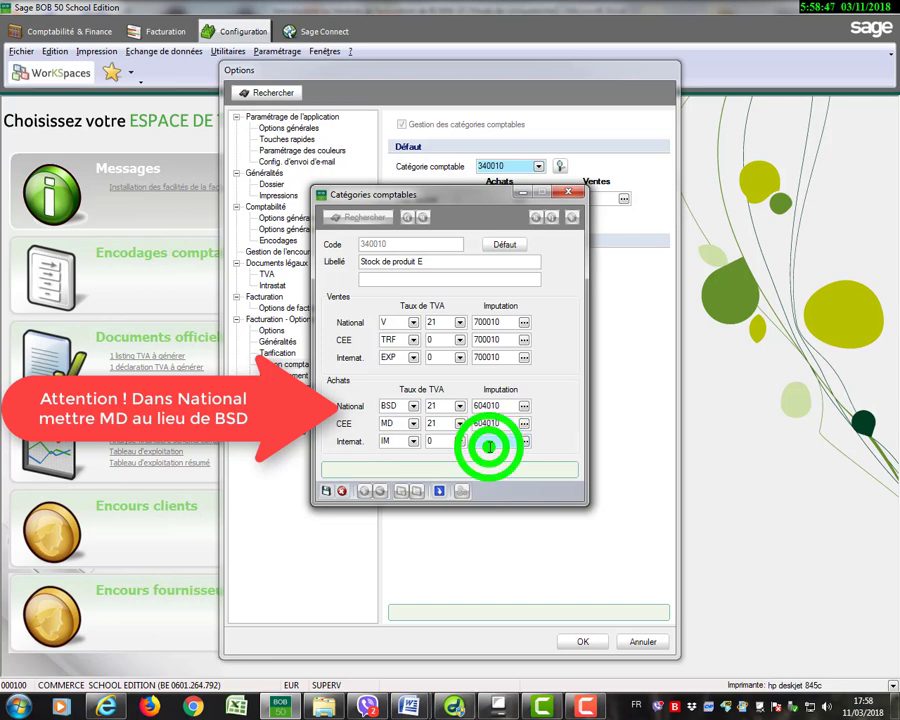
text(604010)
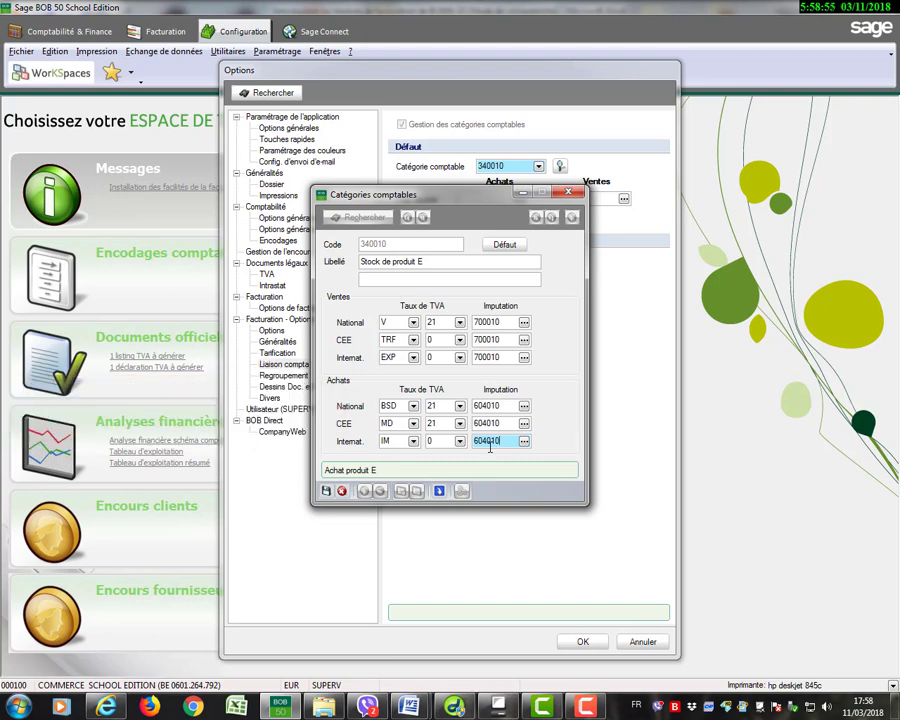
click(326, 491)
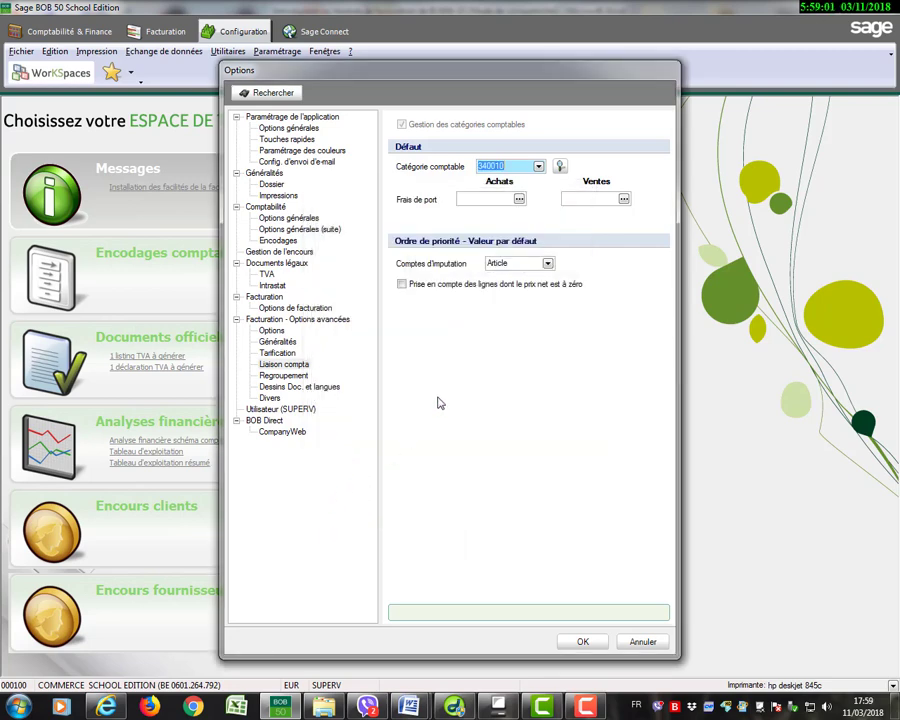
Enter 340020 as the default Catégorie comptable and agree to add this code to the table.
click(538, 166)
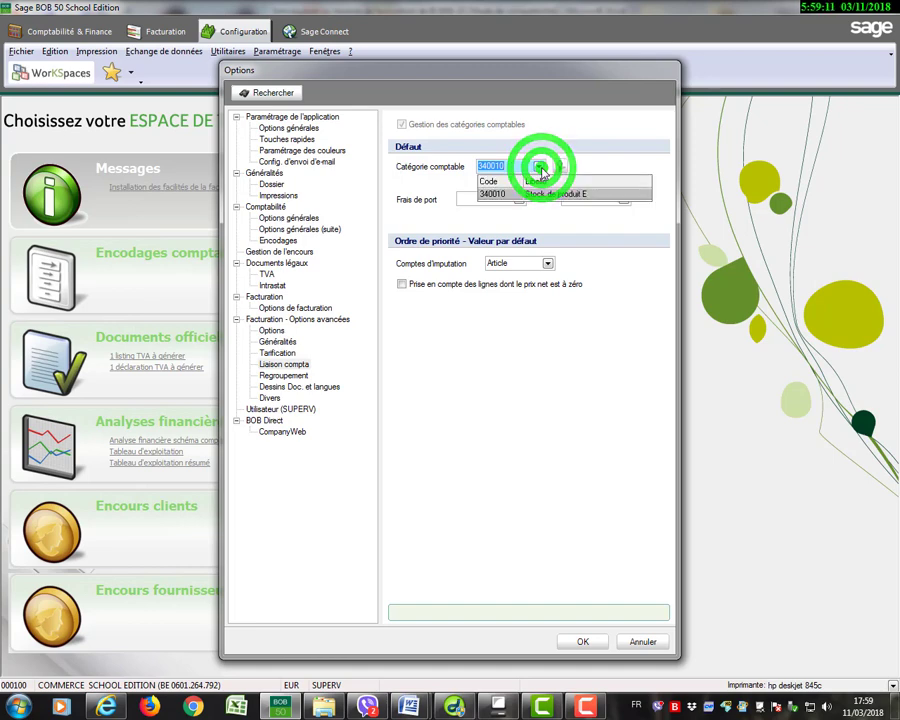
click(540, 168)
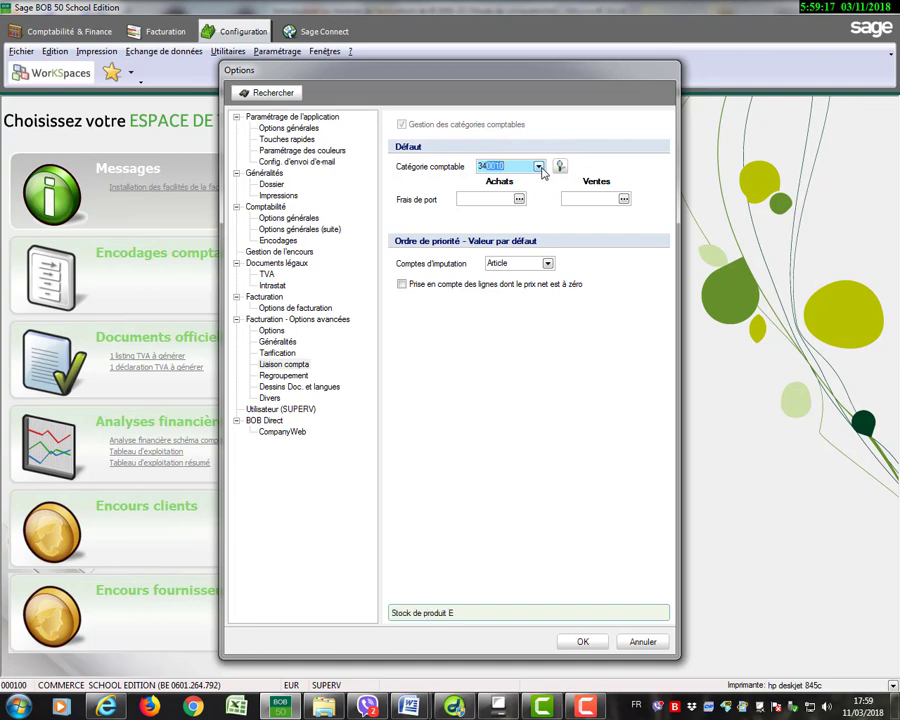
text(34002)
click(506, 197)
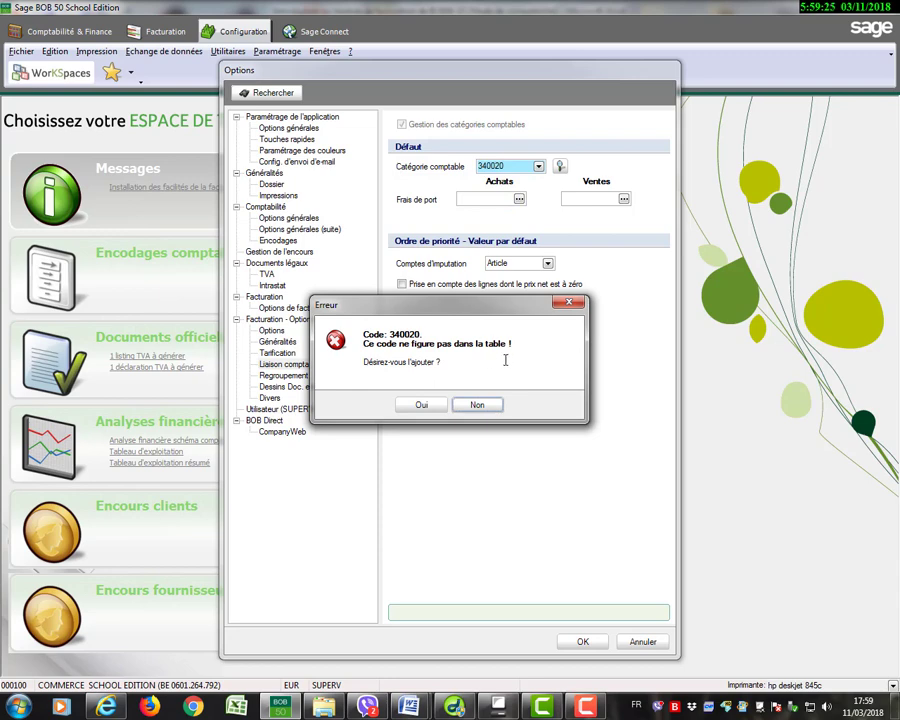
click(422, 404)
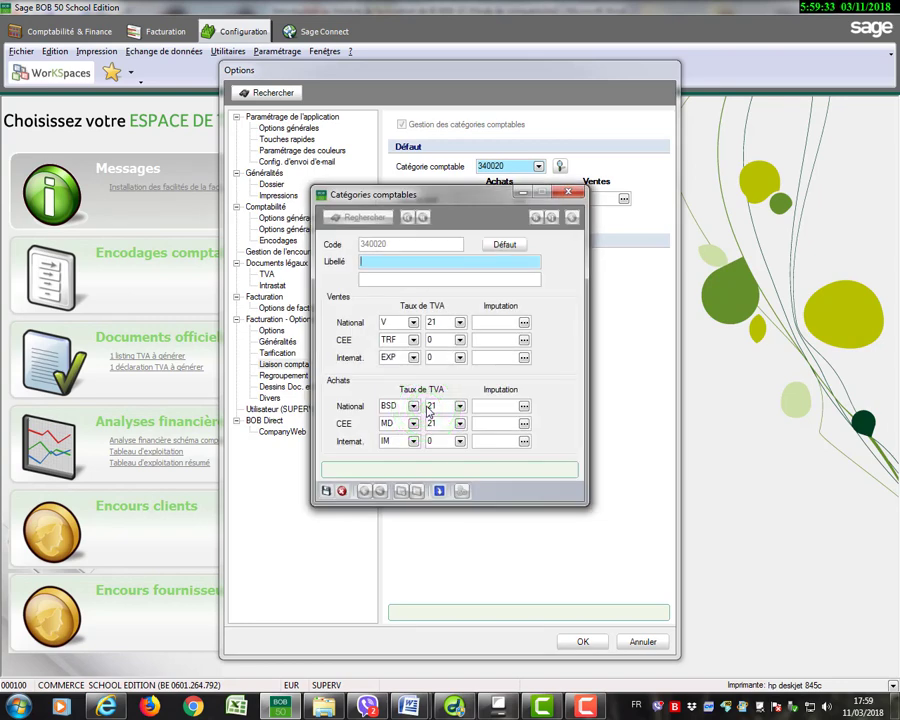
Enter "Stock produit F" as the Libellé of accounting category 340020.
text(Stock produit F)
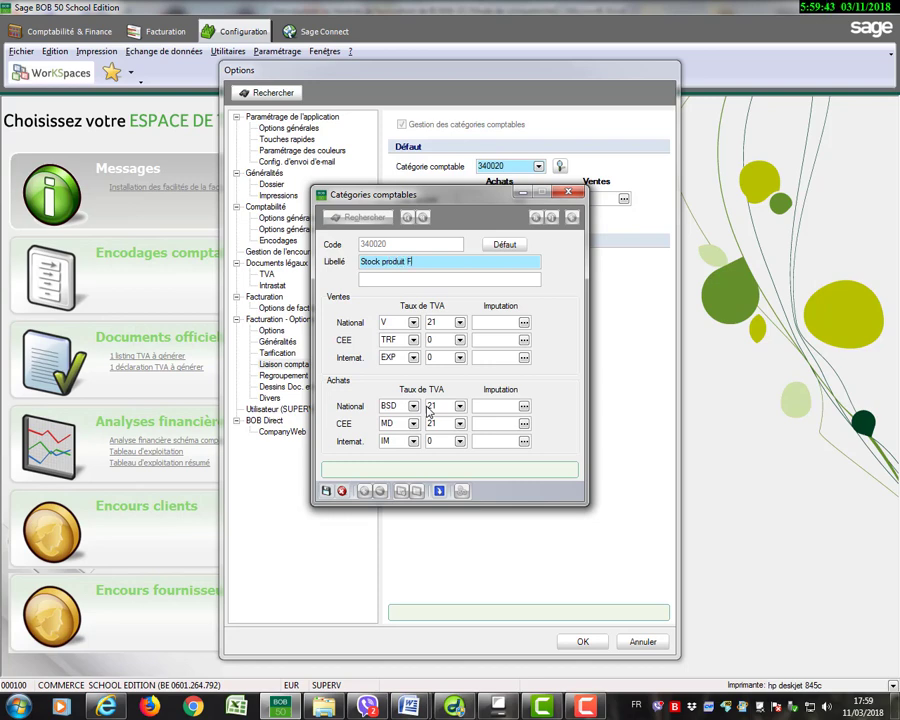
Set the sales (Ventes) Imputation account to 700020 for National and CEE.
click(502, 325)
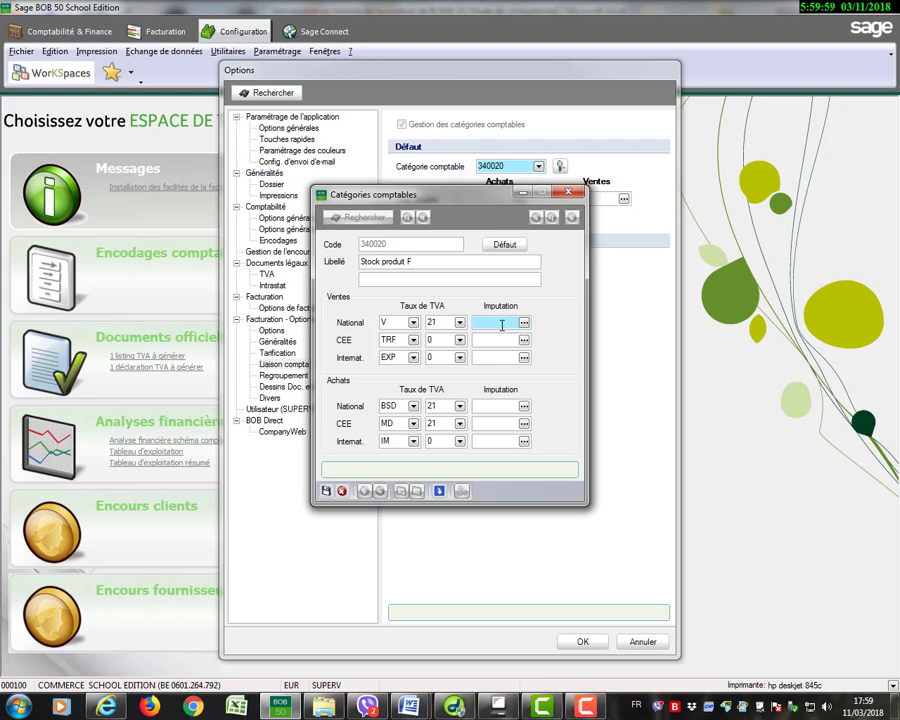
text(70)
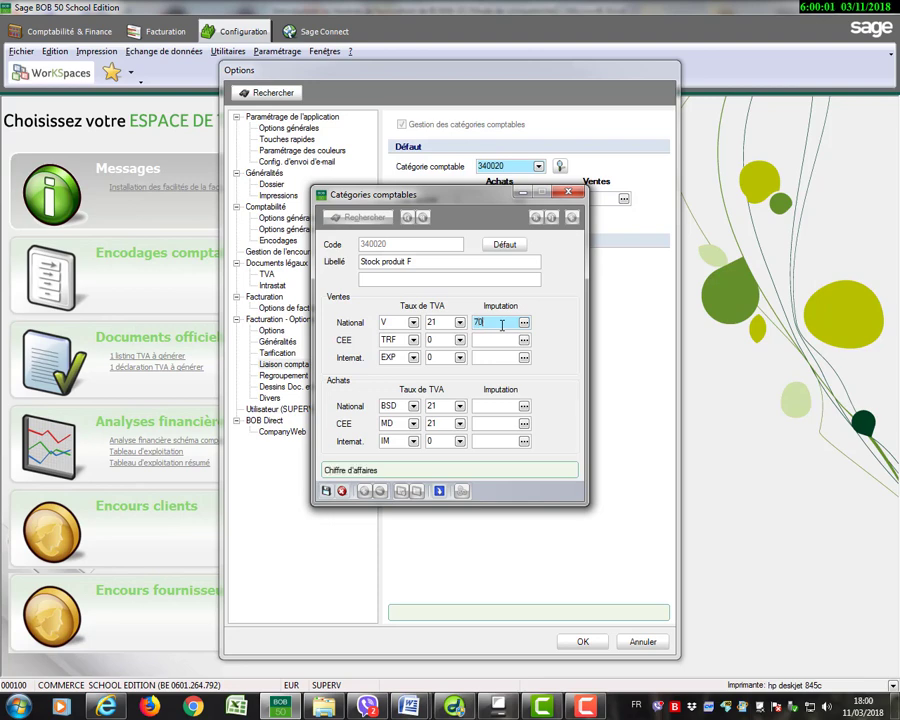
text(0020)
click(499, 341)
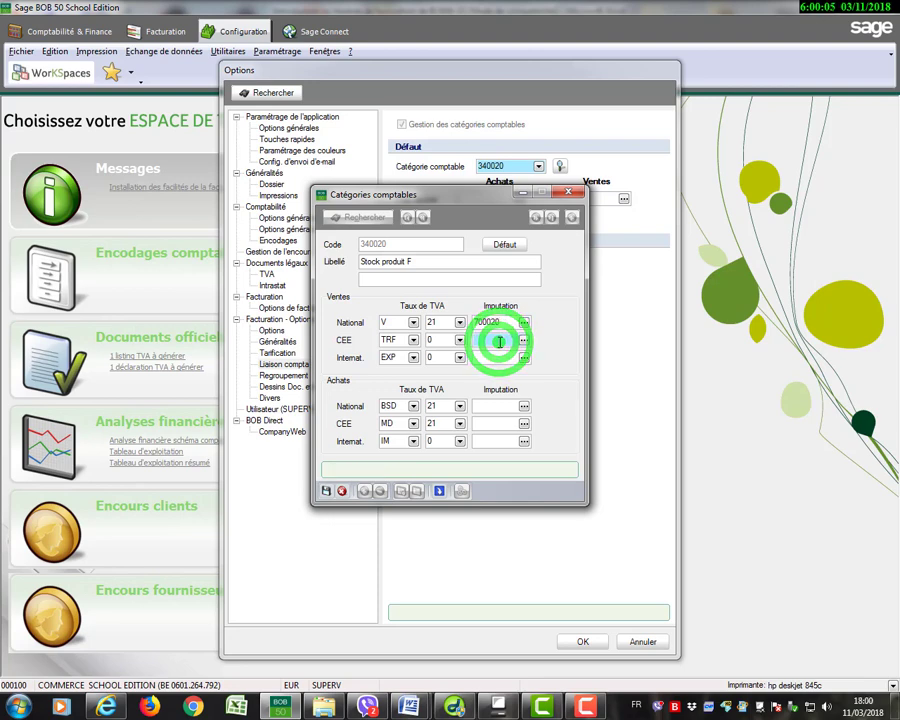
text(700020)
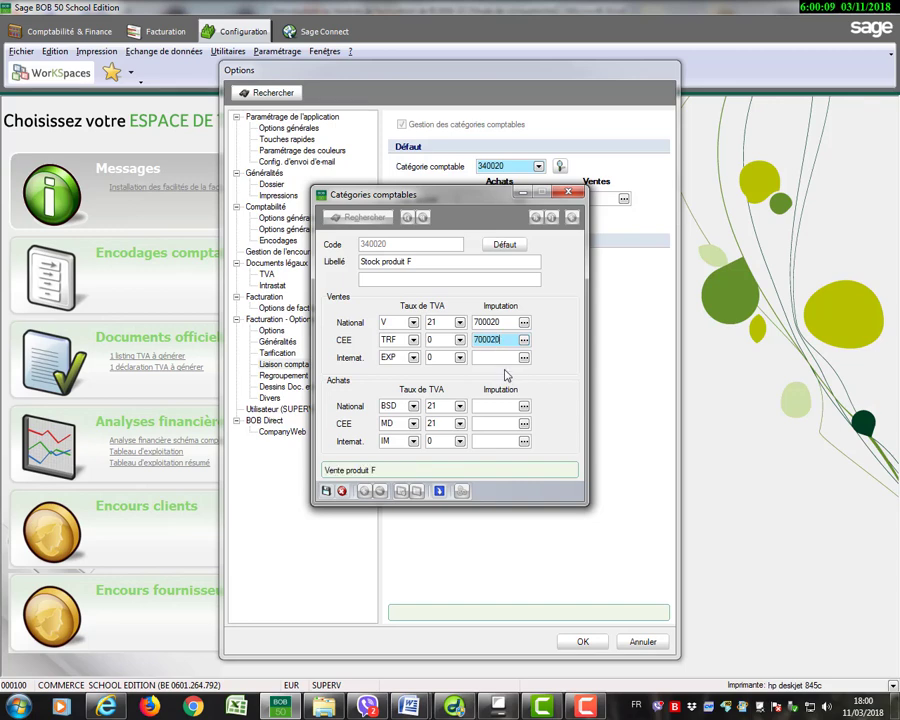
Set the sales Imputation account for Internat. to 700020, declining to create the mistyped account 70020.
click(500, 357)
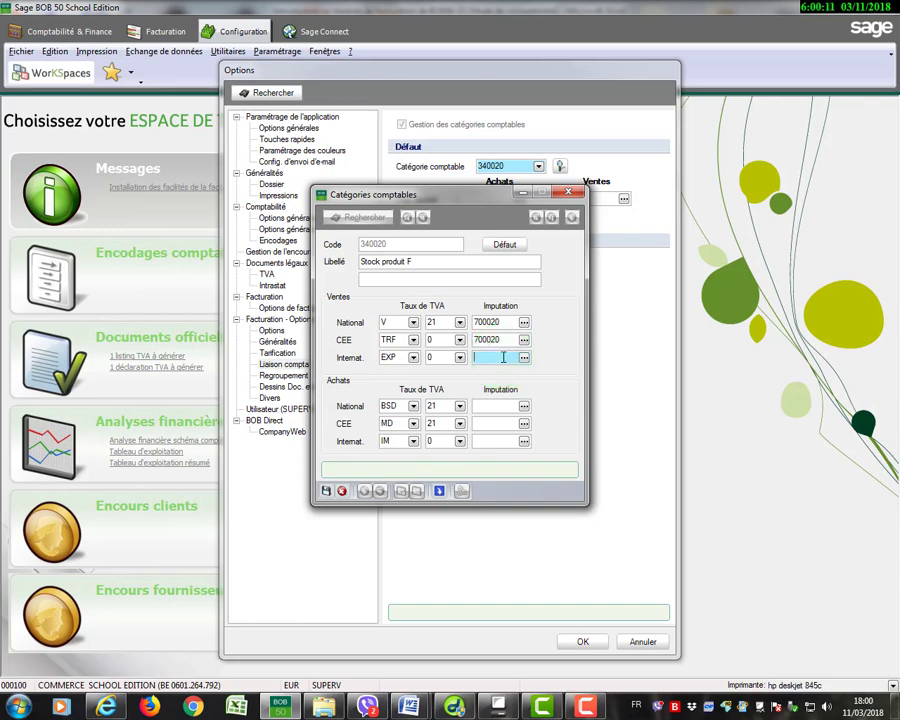
text(7000)
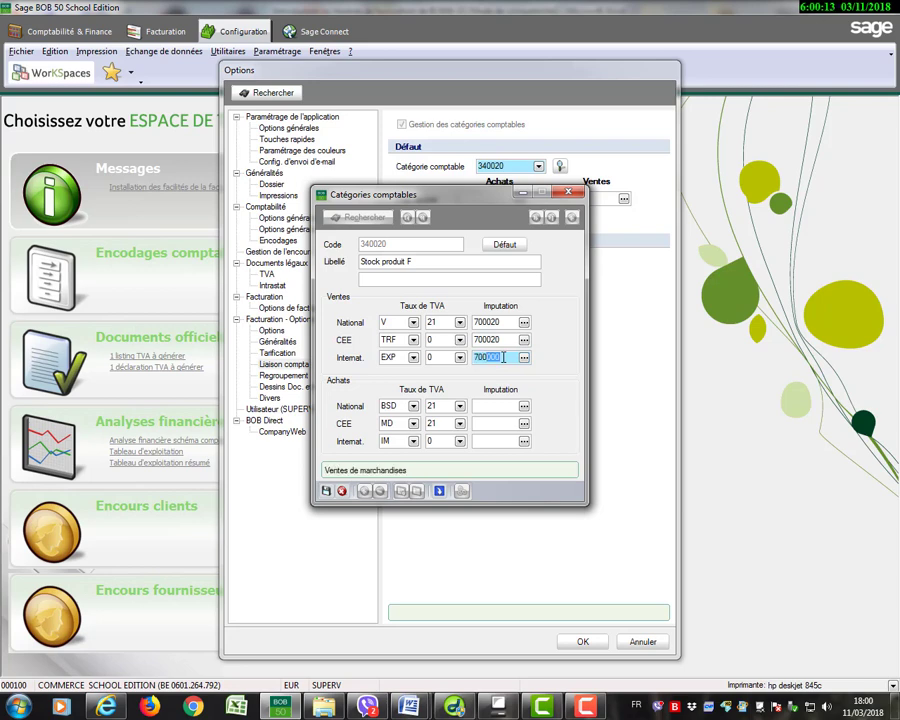
text(20)
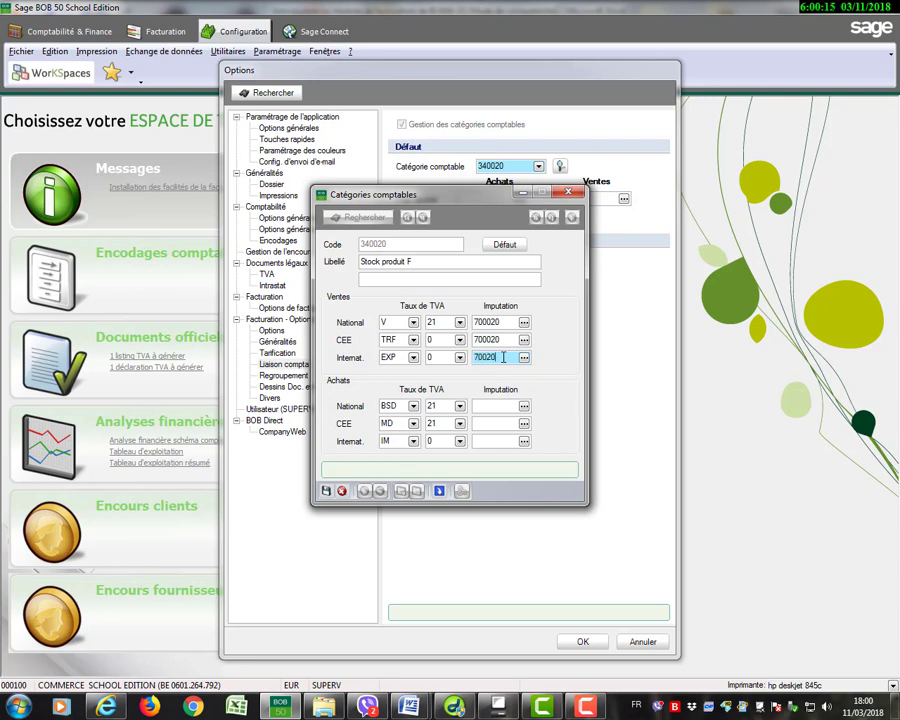
click(485, 406)
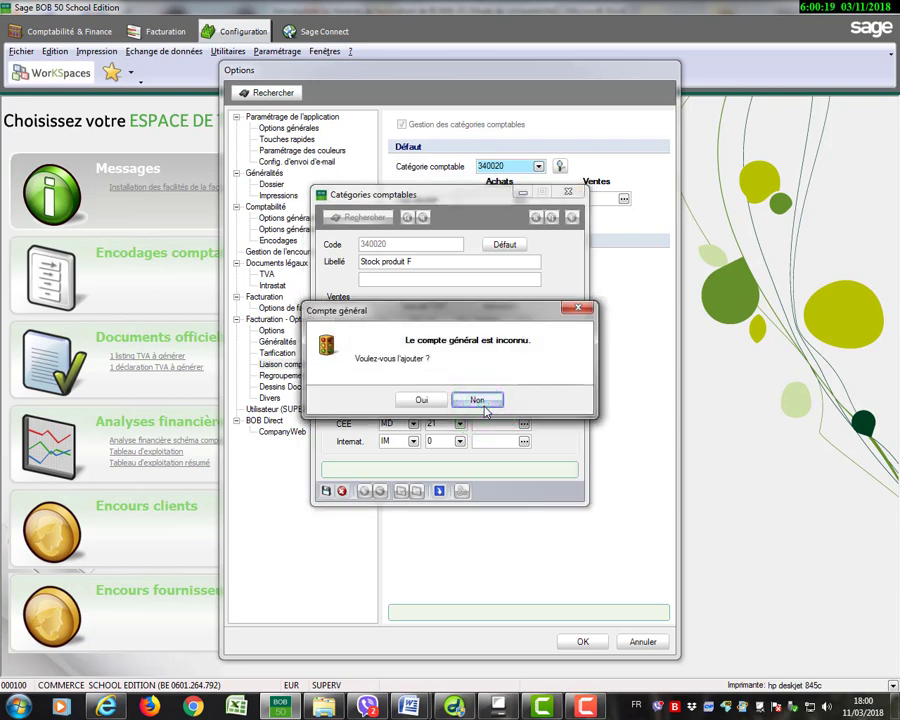
drag(536, 319, 479, 466)
click(424, 543)
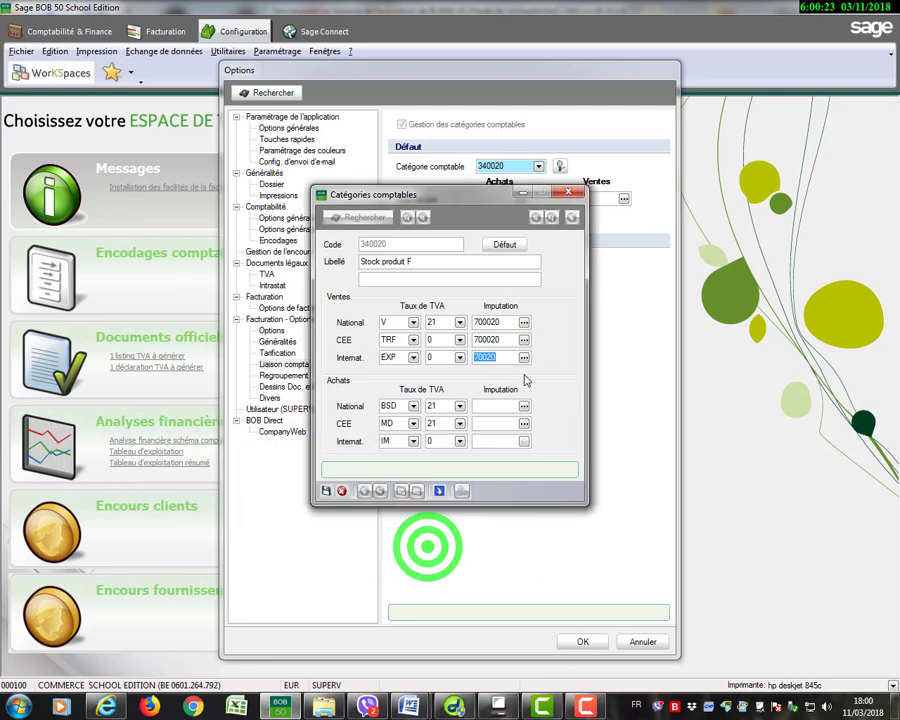
drag(504, 359, 477, 360)
text(7000)
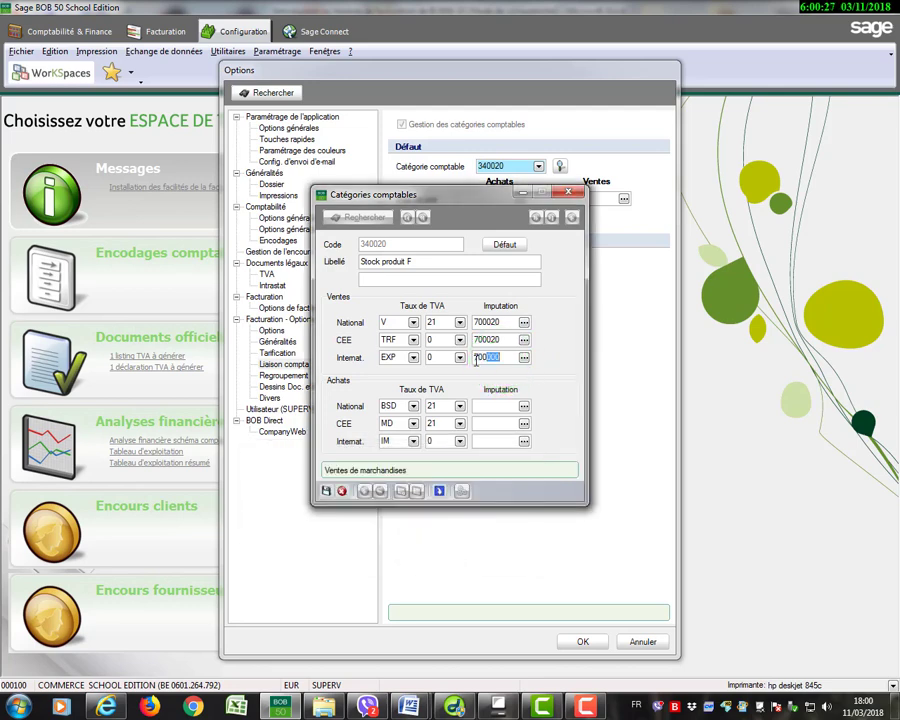
text(20)
Set the purchases (Achats) Imputation account to 604020 for National, CEE and Internat.
click(481, 405)
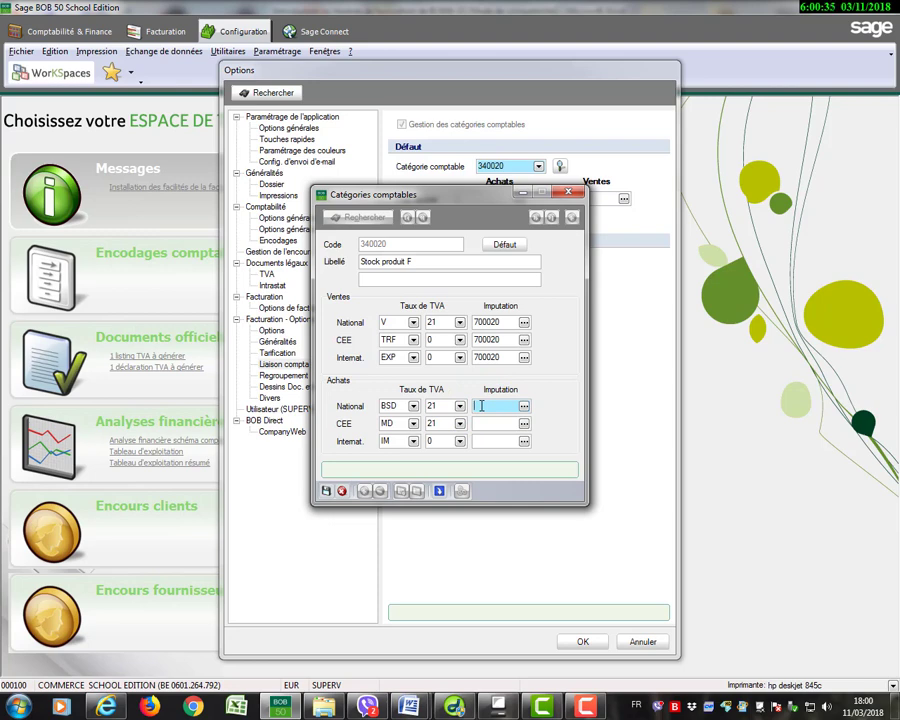
text(604020)
click(478, 426)
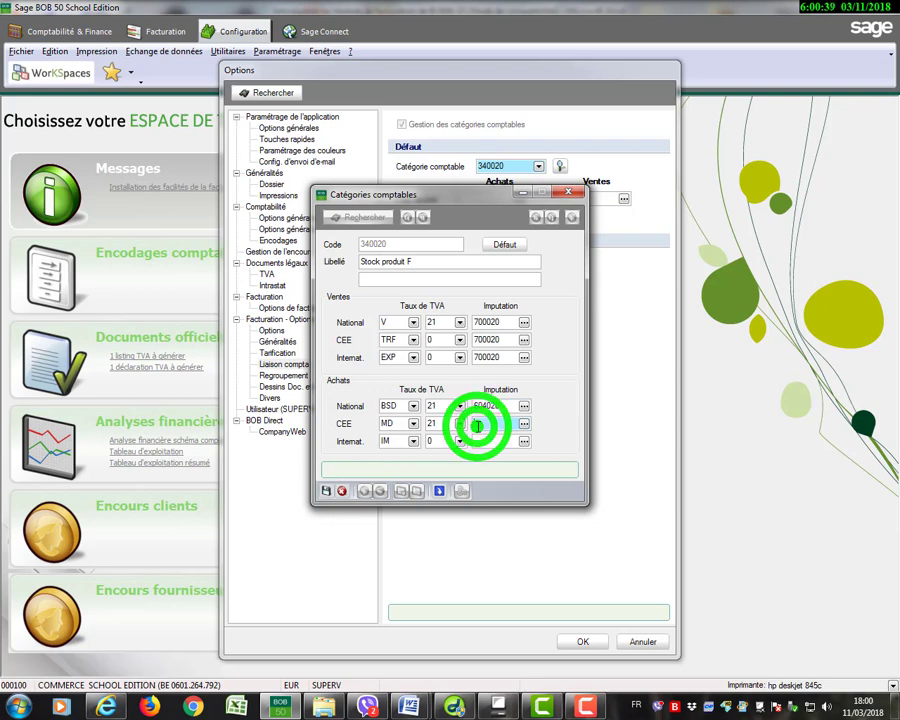
text(604020)
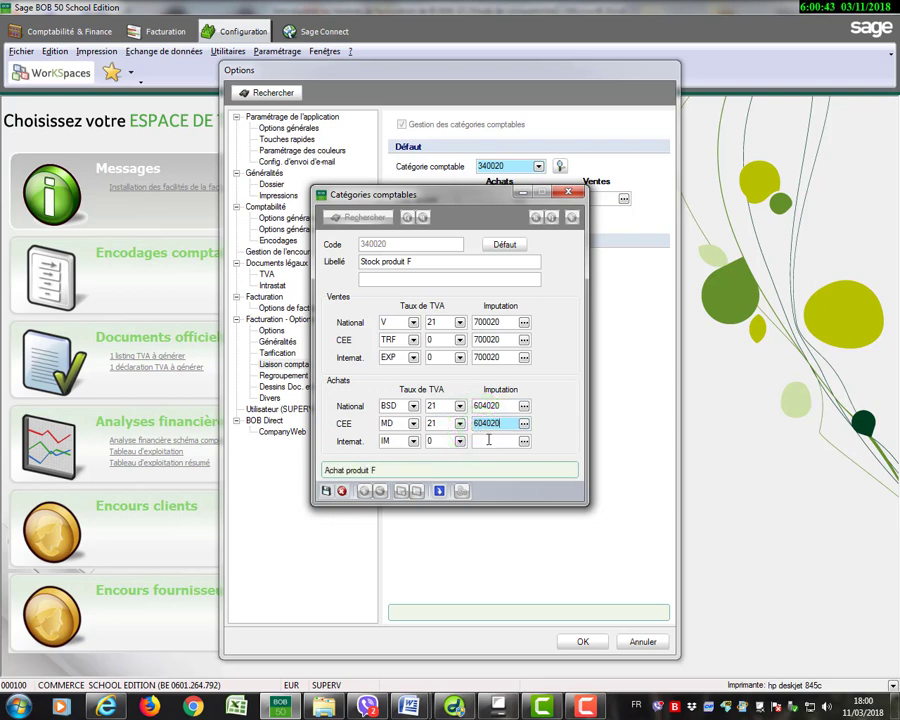
click(487, 440)
text(60)
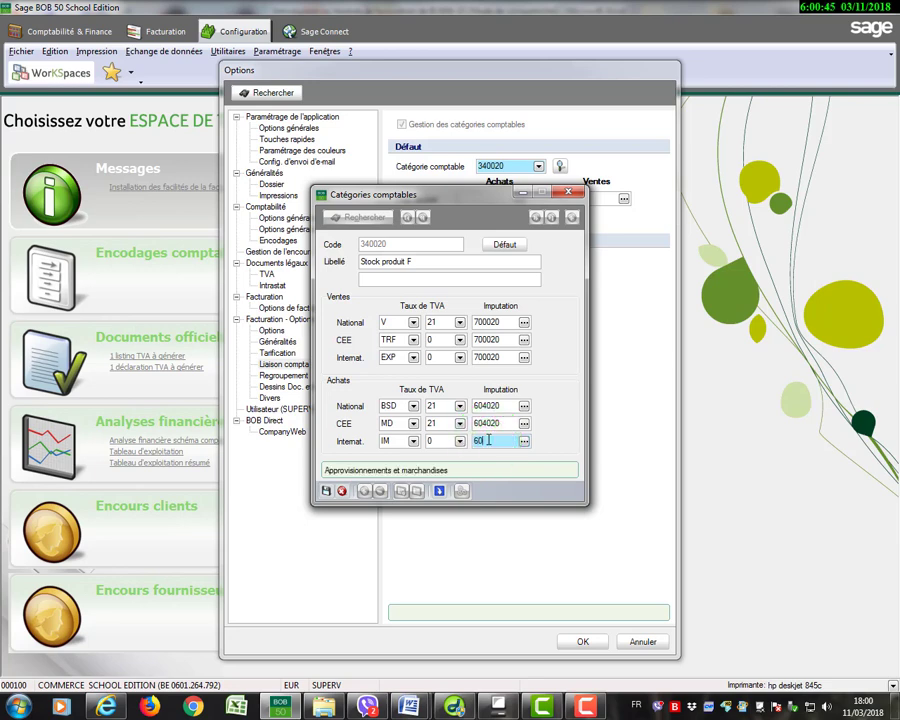
text(4020)
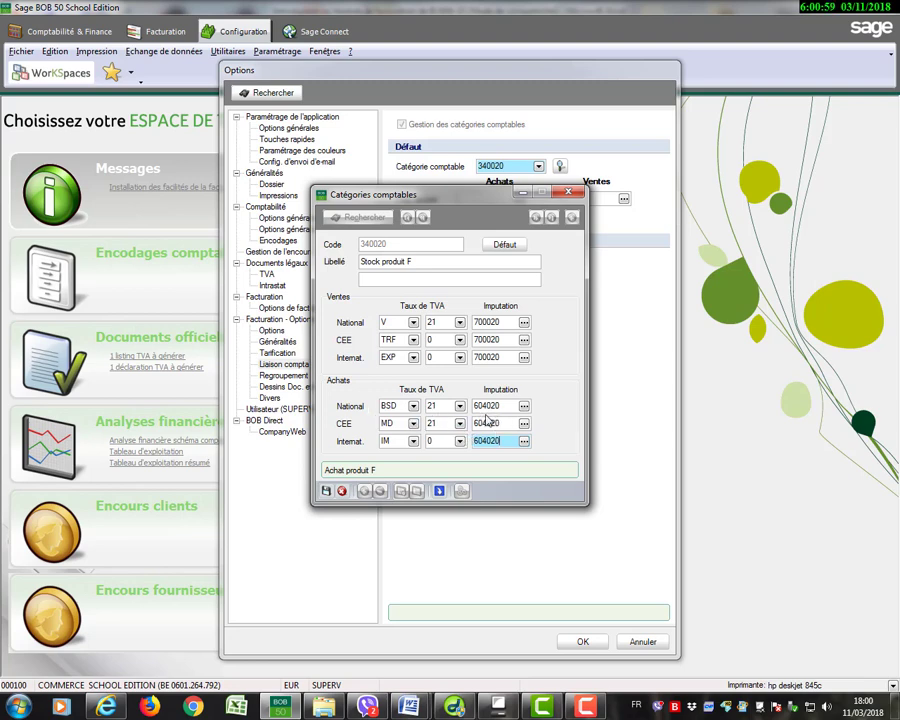
Change the National purchases VAT nature to MD (Marchandises Déductibles) and save accounting category 340020.
click(413, 407)
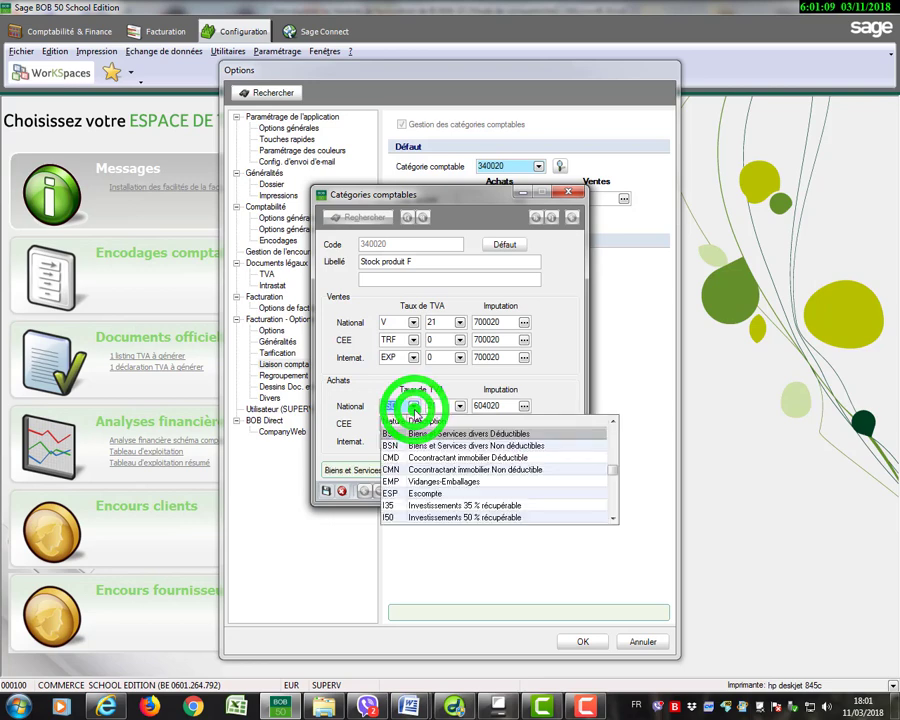
click(612, 518)
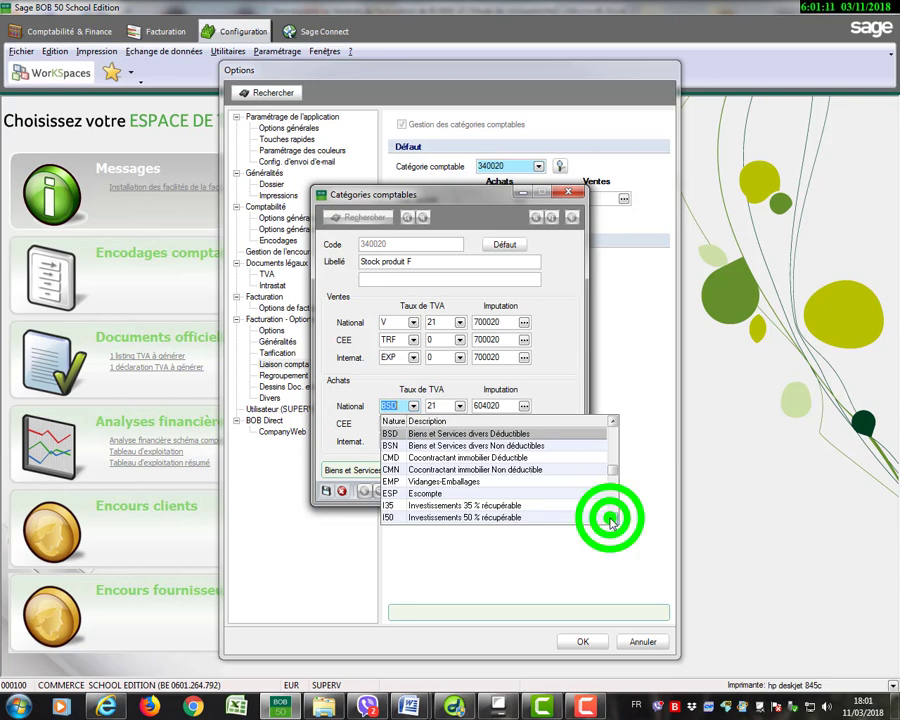
click(612, 518)
click(612, 518)
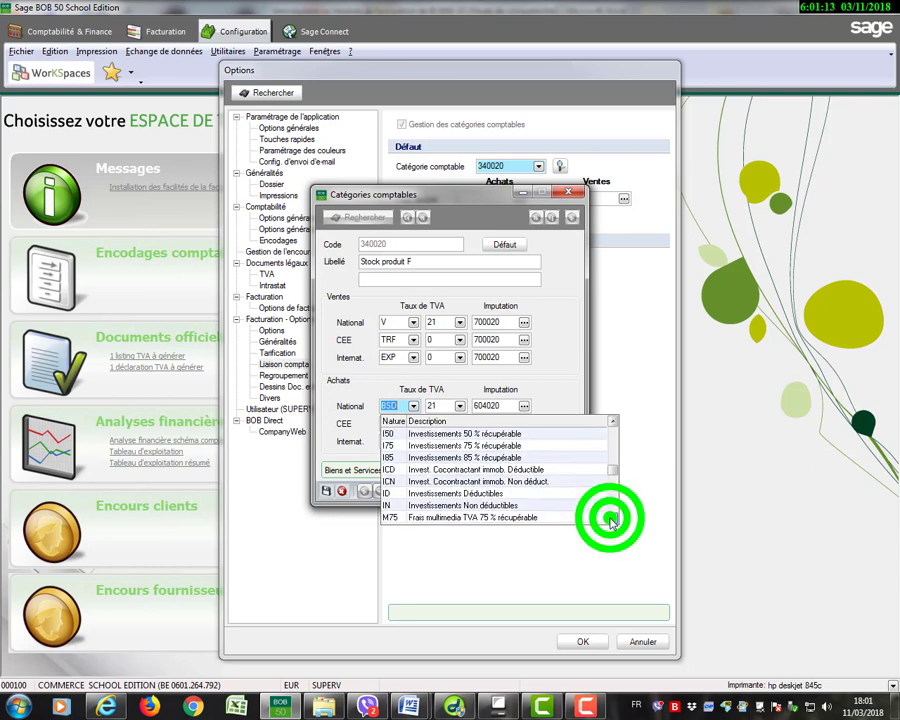
click(612, 518)
click(612, 518)
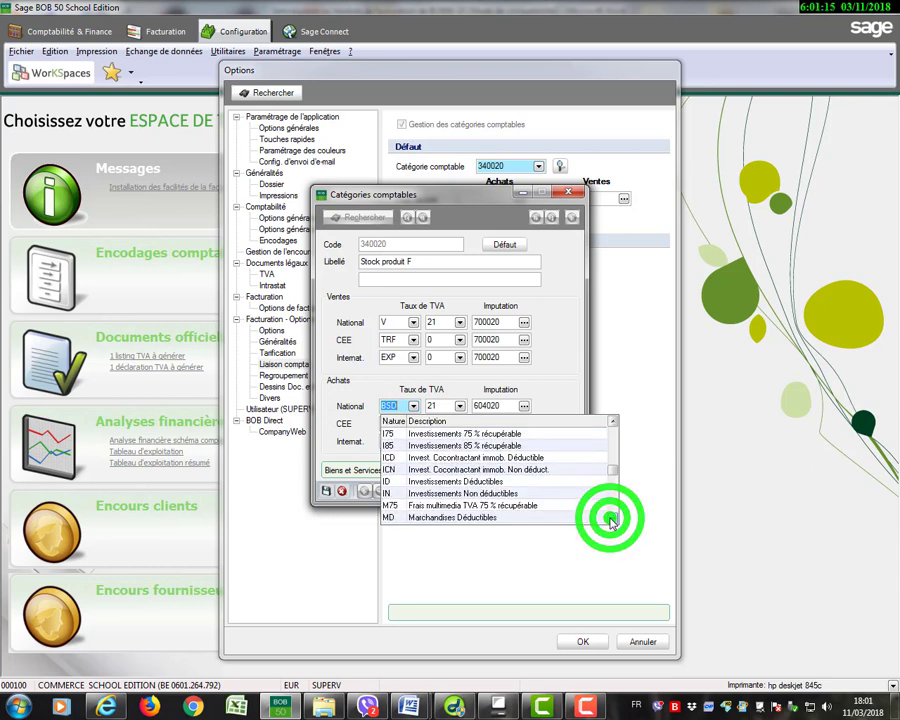
click(488, 517)
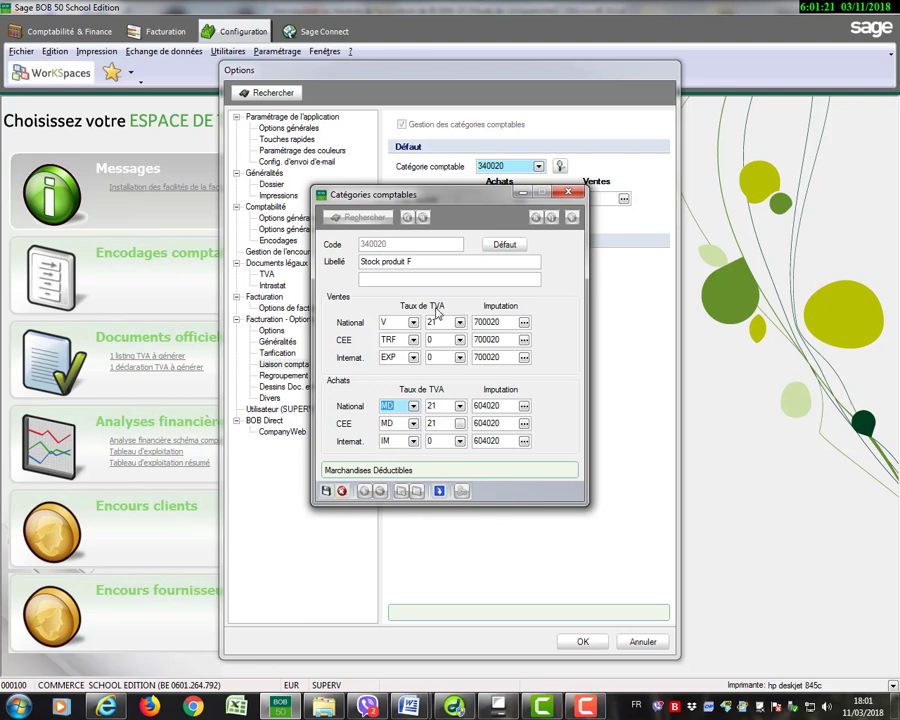
click(327, 491)
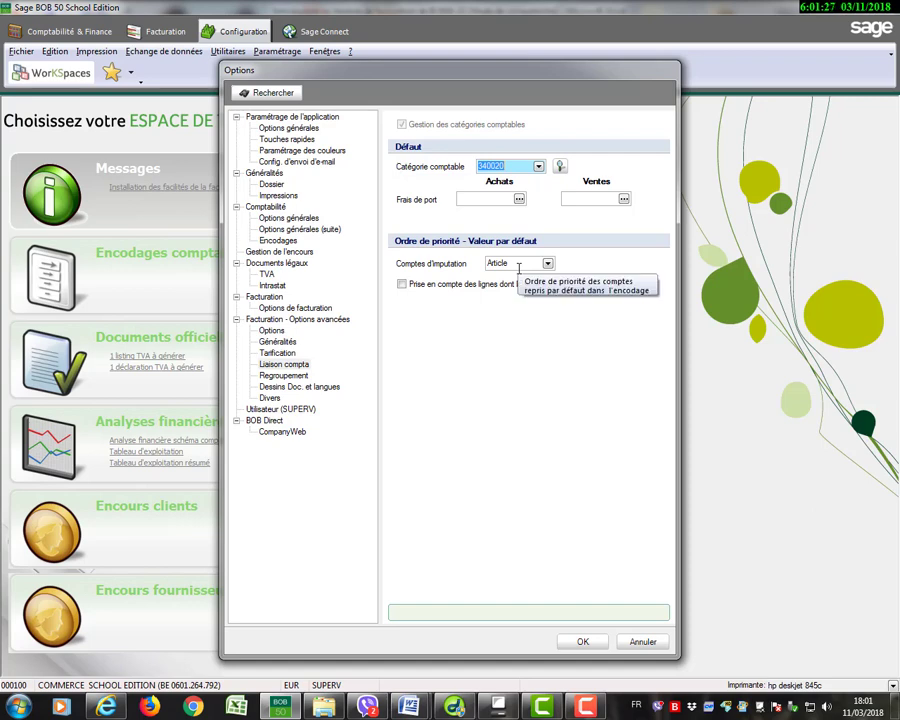
Change the default Catégorie comptable to 340030 and add this code to the table with the Libellé "Stock produit G".
click(505, 166)
drag(496, 167, 512, 168)
text(30)
key(Tab)
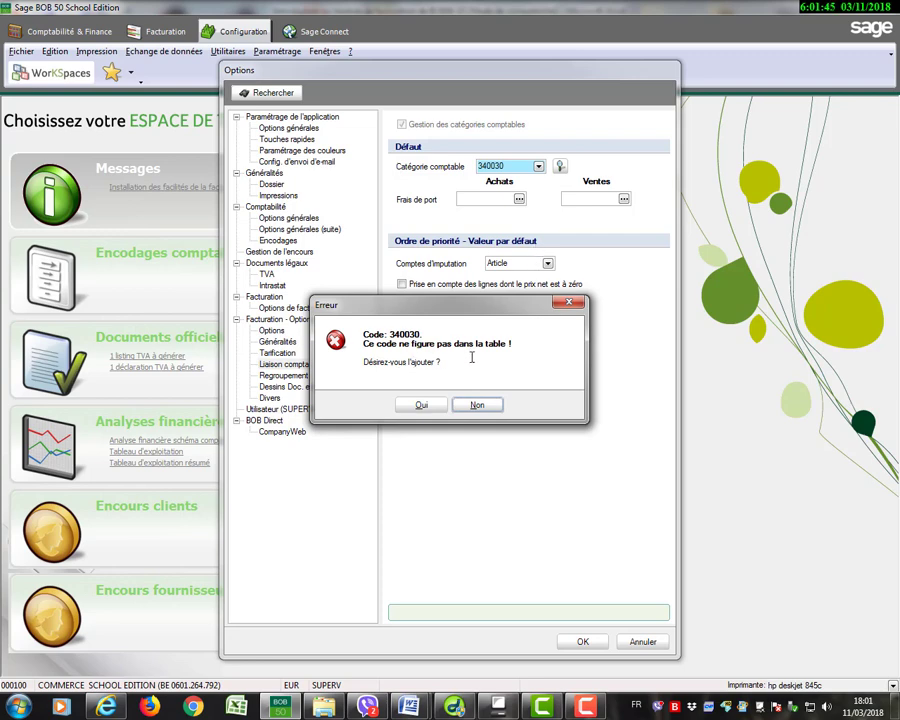
click(421, 406)
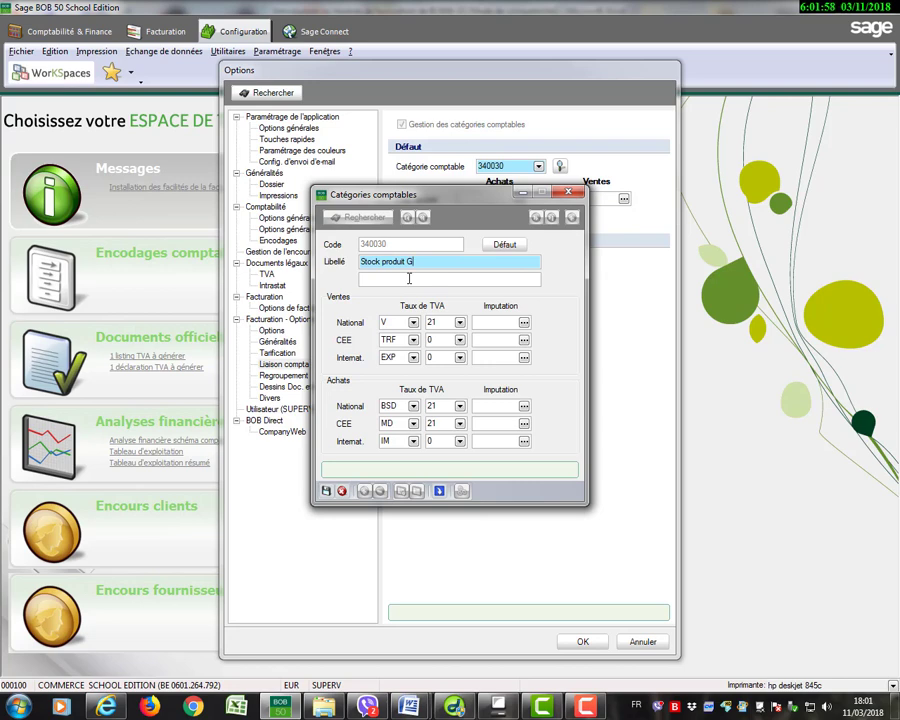
Set the sales (Ventes) Imputation account of category 340030 to 700030 for National, CEE and Internat.
click(481, 321)
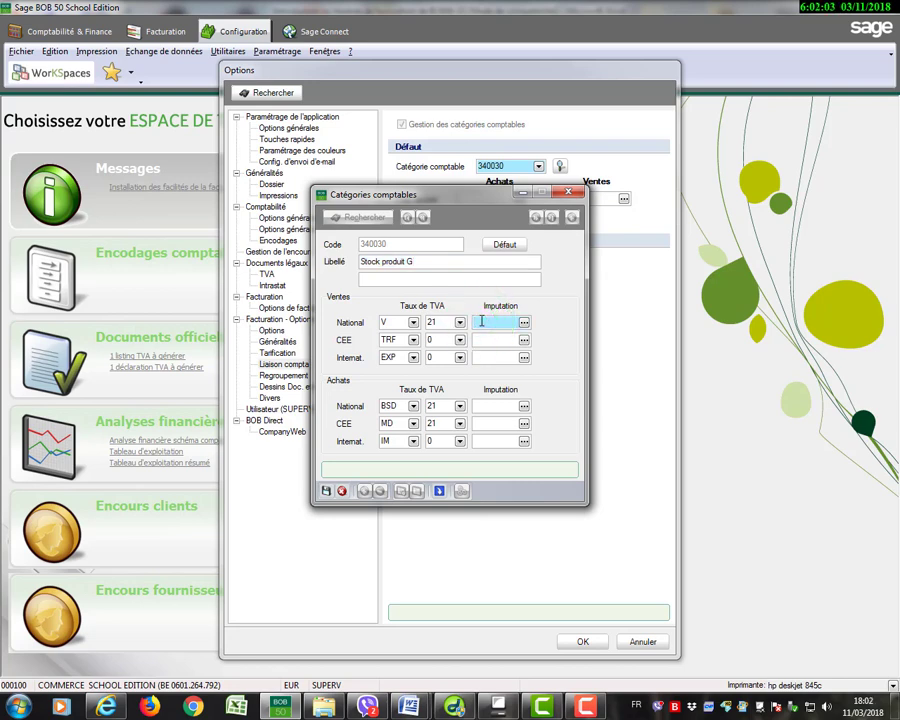
text(700)
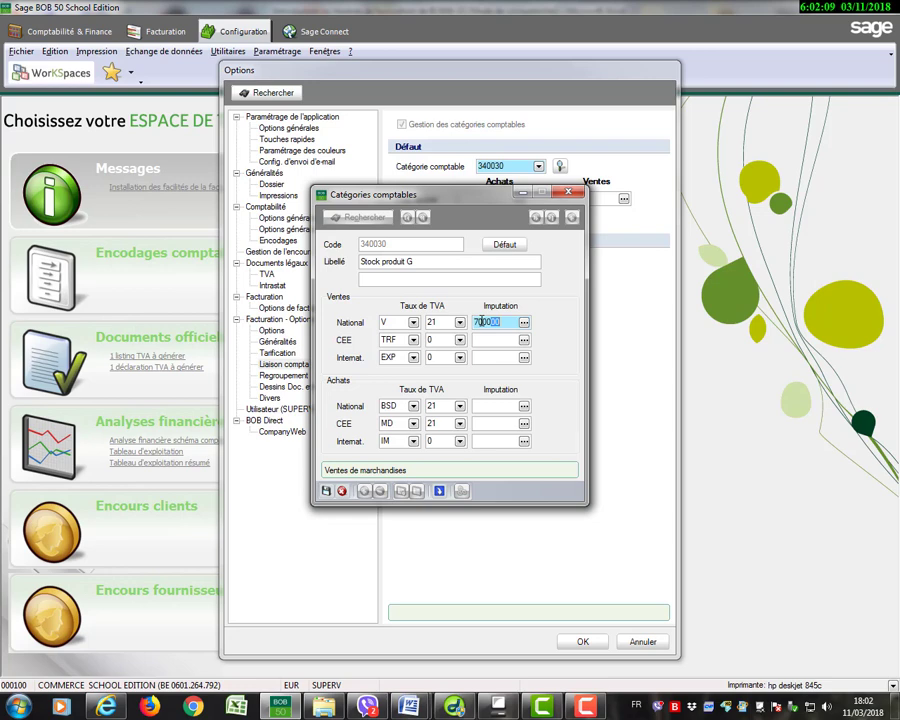
text(03)
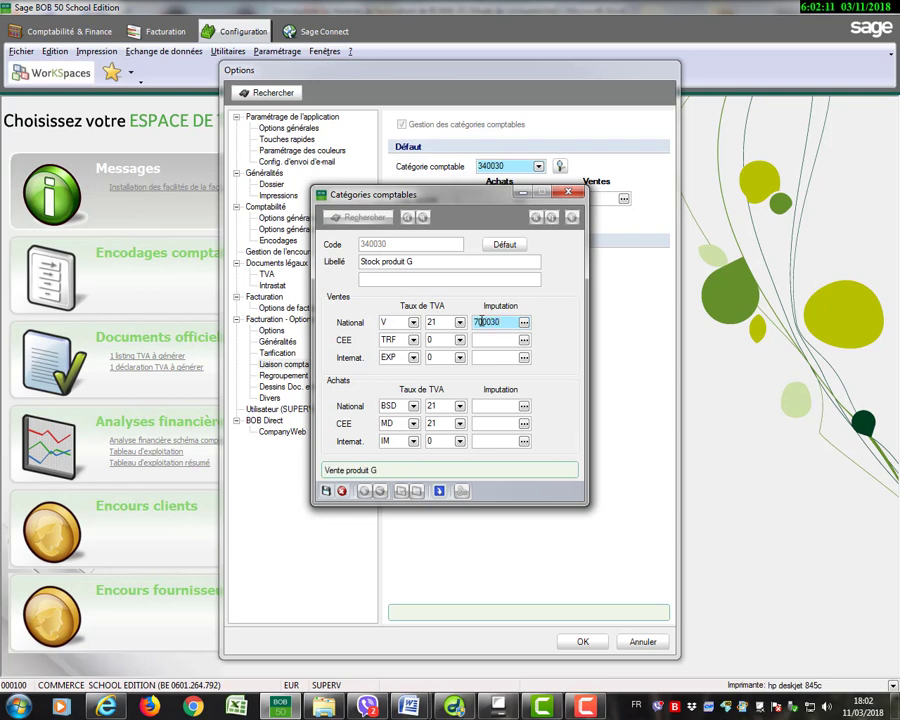
click(485, 341)
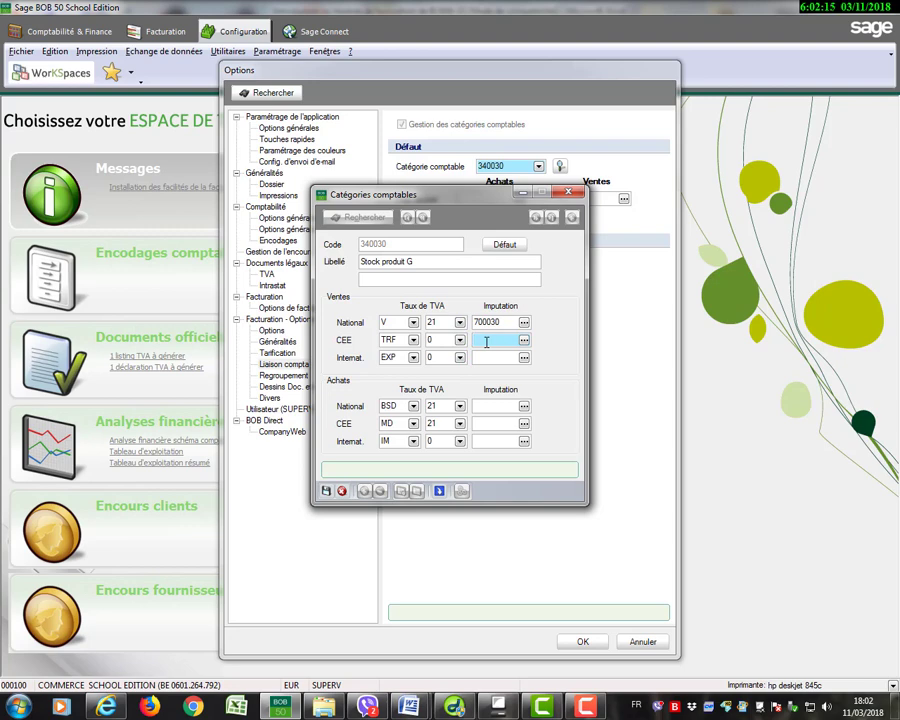
text(700030)
click(508, 358)
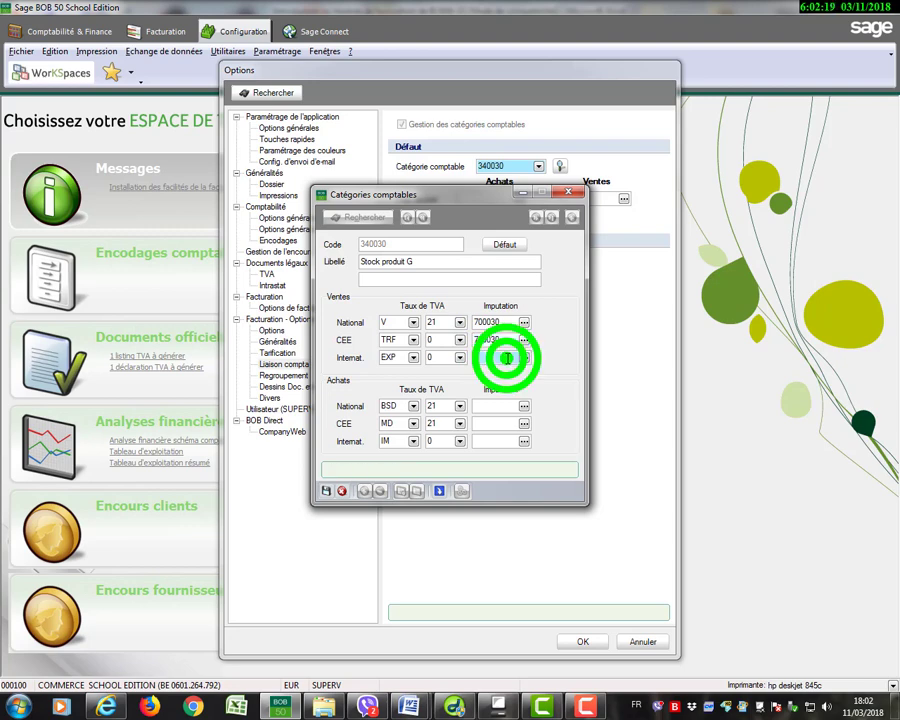
text(700030)
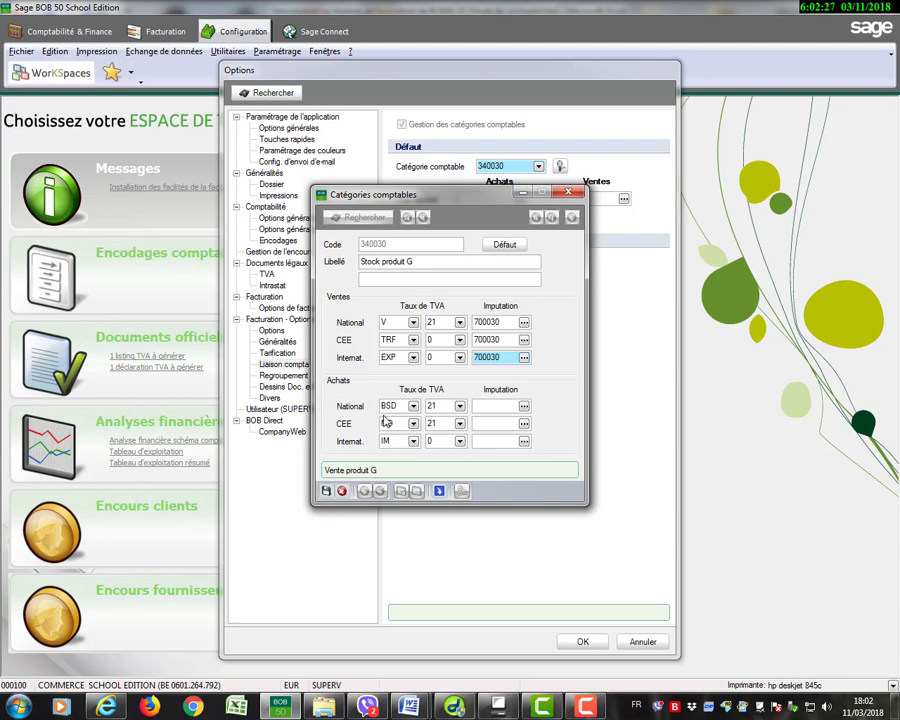
Change the National purchases (Achats) VAT nature of category 340030 to MD (Marchandises Déductibles).
click(412, 406)
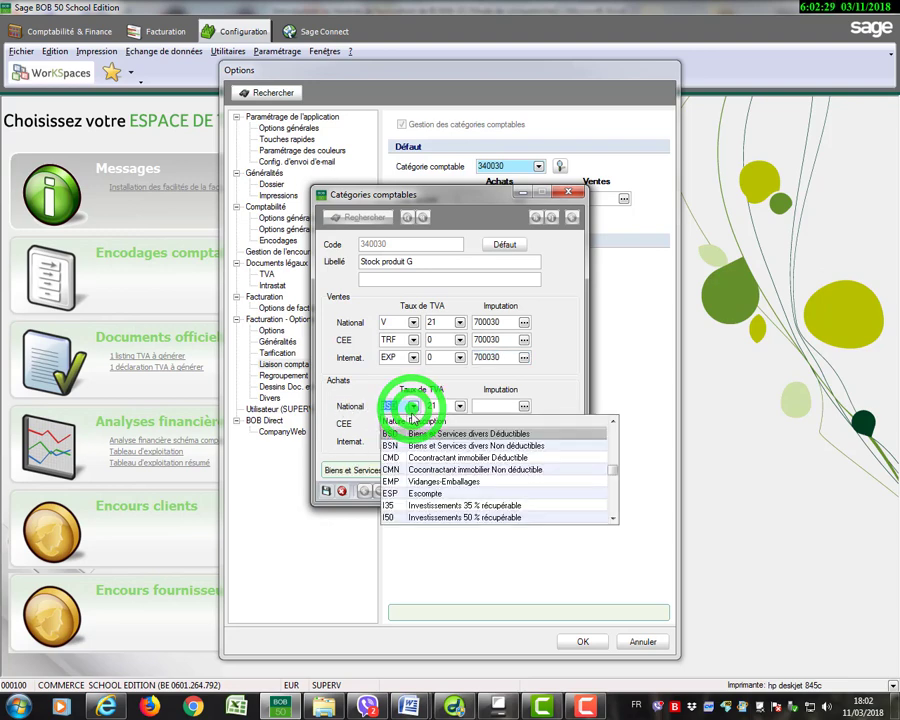
click(613, 518)
click(613, 518)
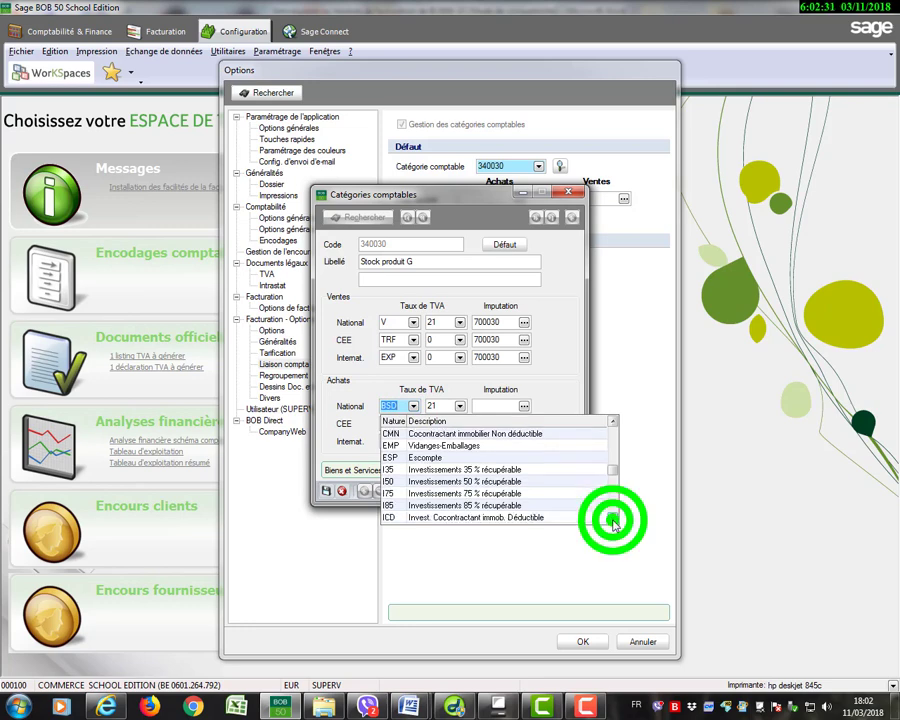
click(613, 518)
click(613, 518)
click(613, 518)
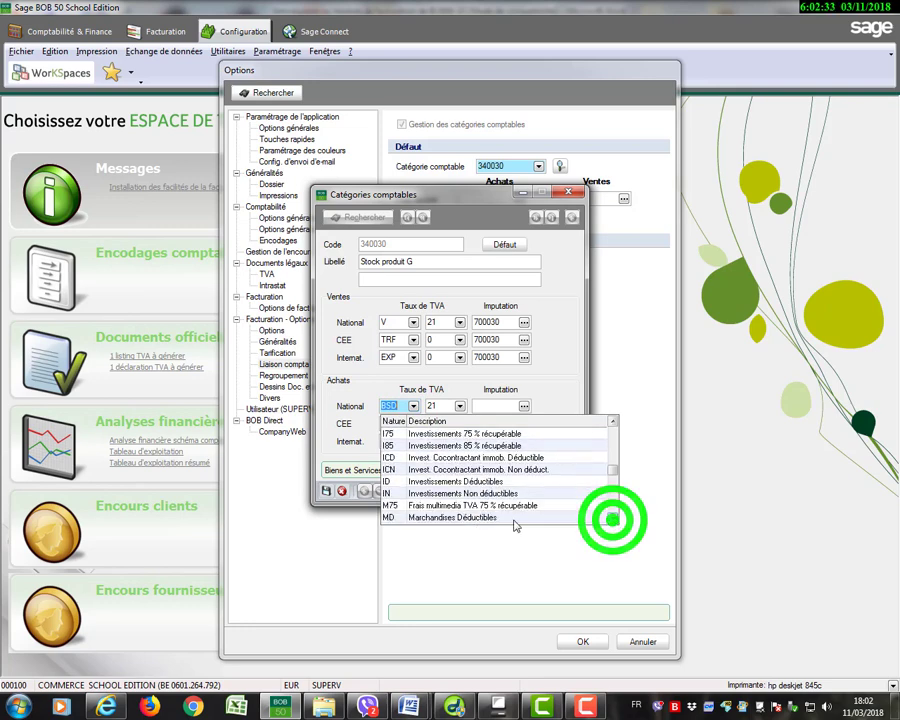
click(493, 518)
Set the purchases Imputation account to 604030 for National, CEE and Internat., and save accounting category 340030.
click(505, 407)
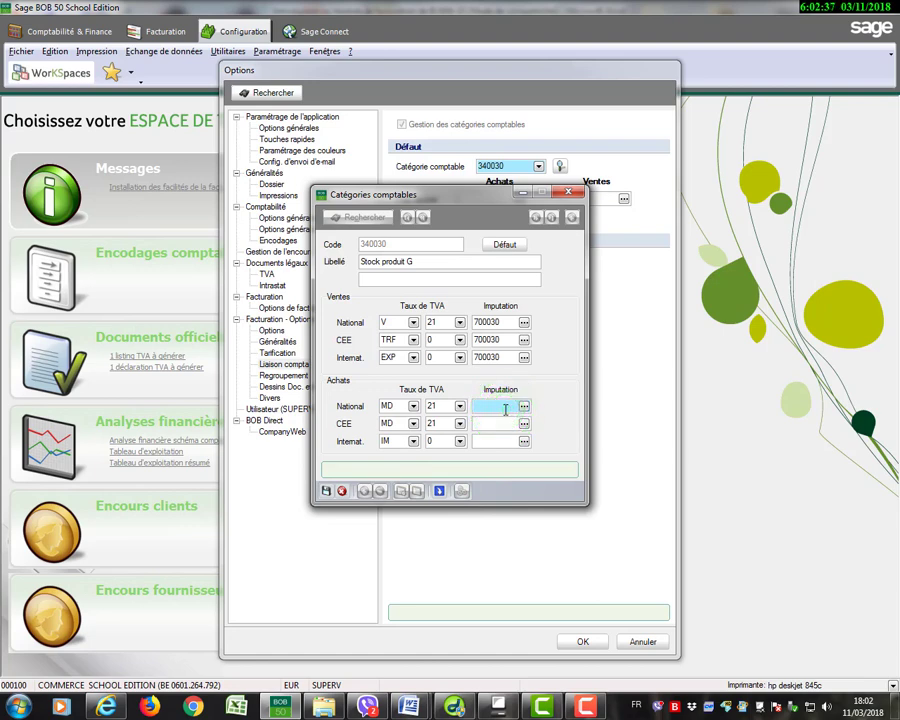
text(604)
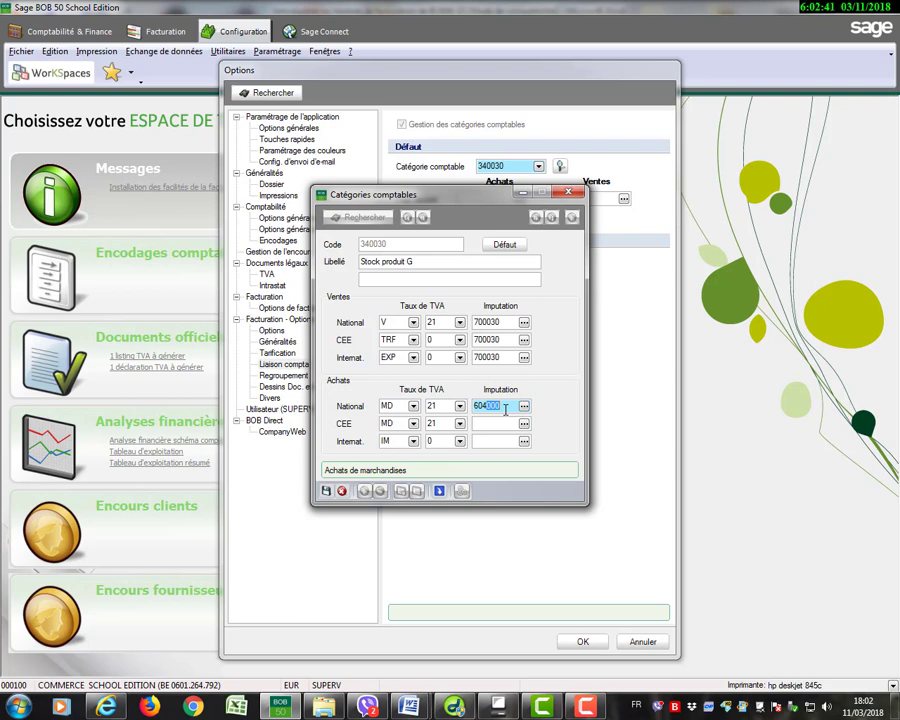
text(030)
click(503, 423)
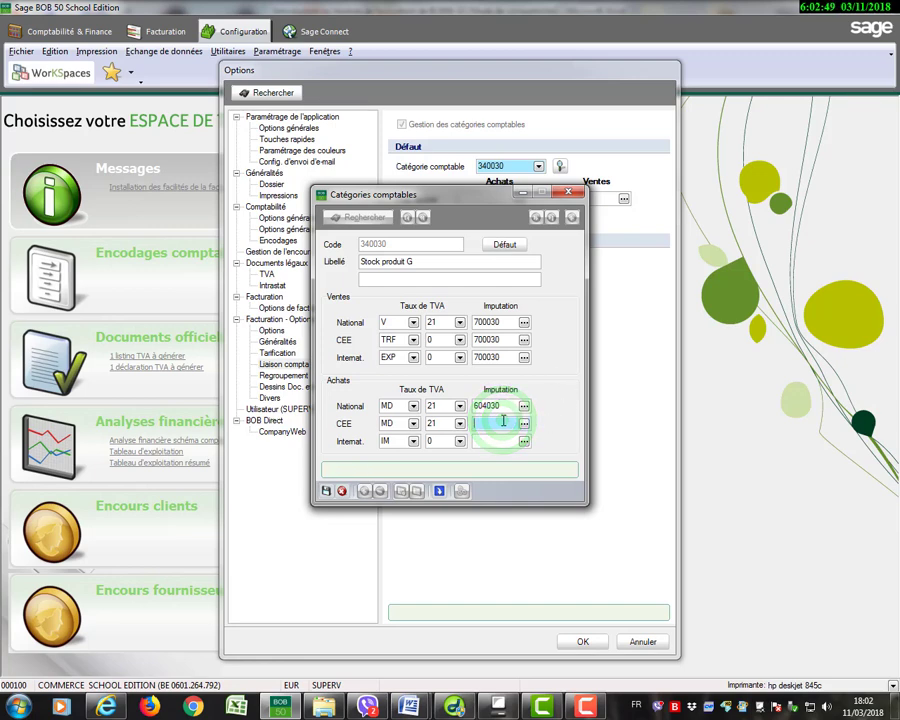
text(604030)
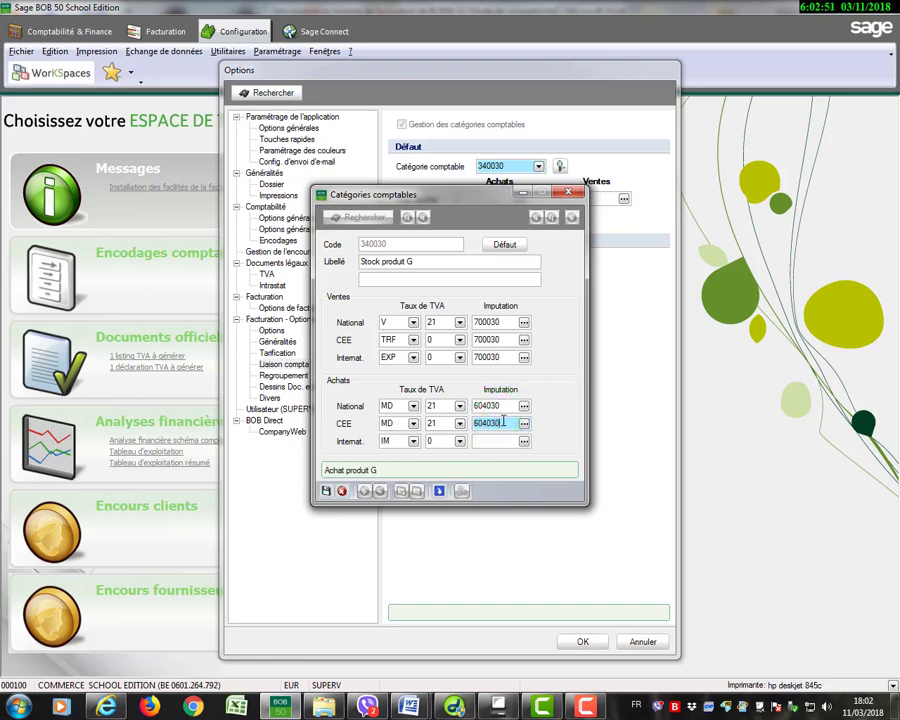
click(504, 440)
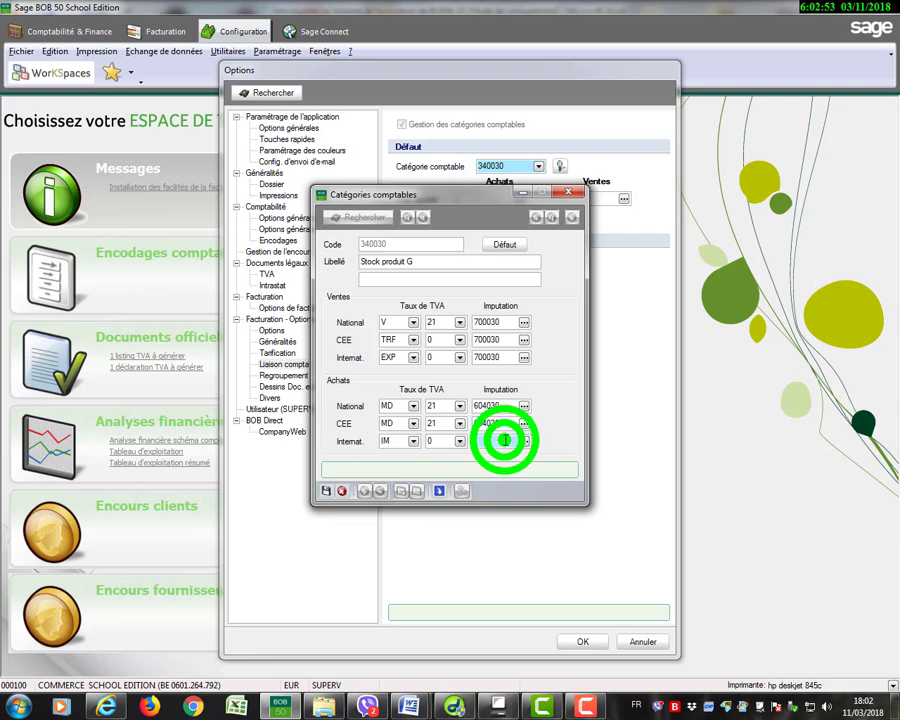
text(6)
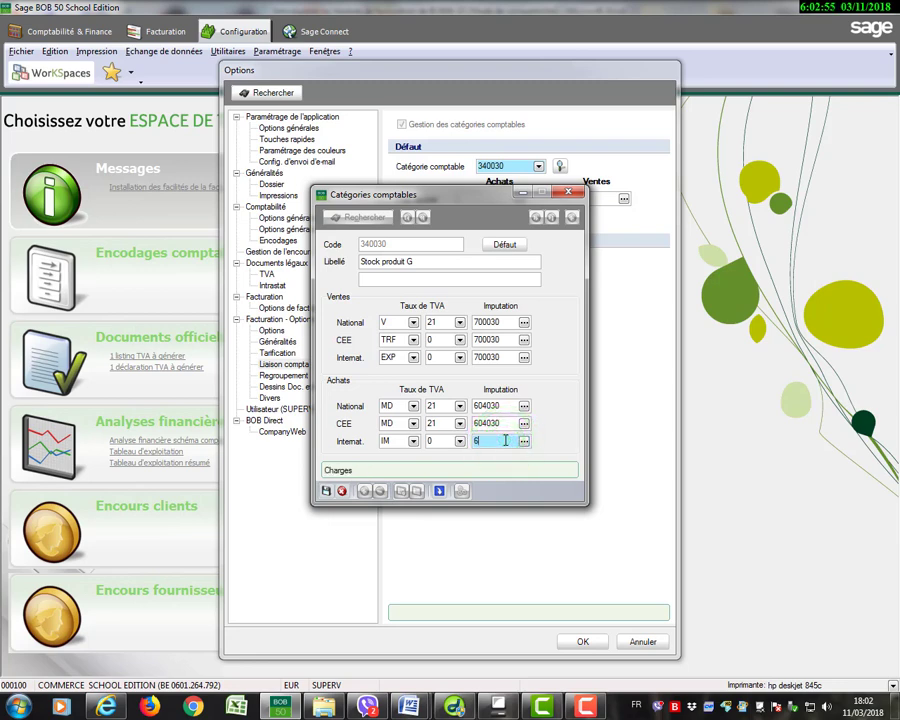
text(04030)
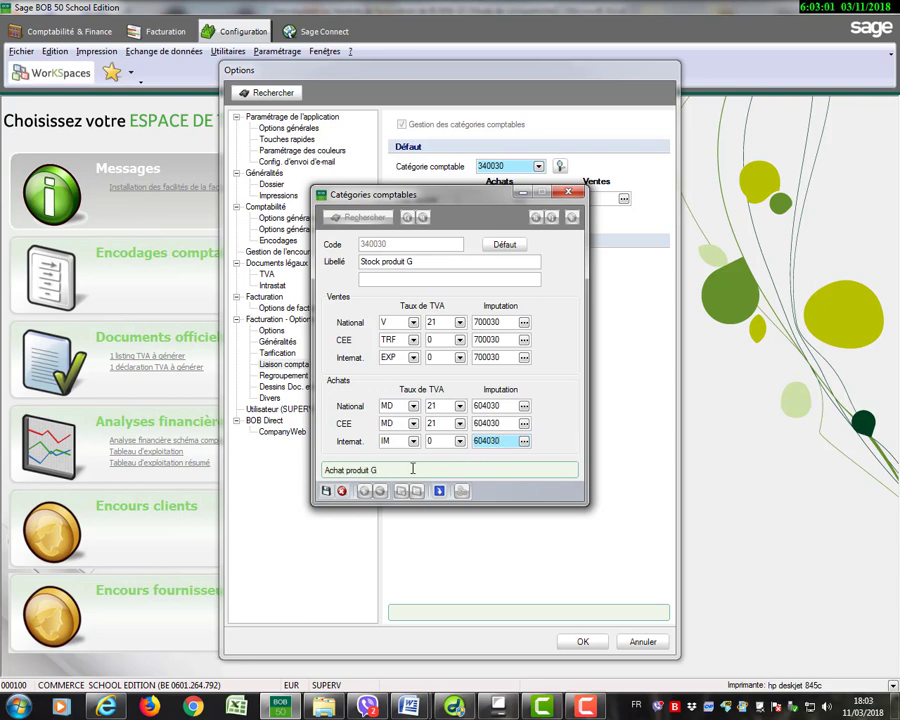
click(330, 491)
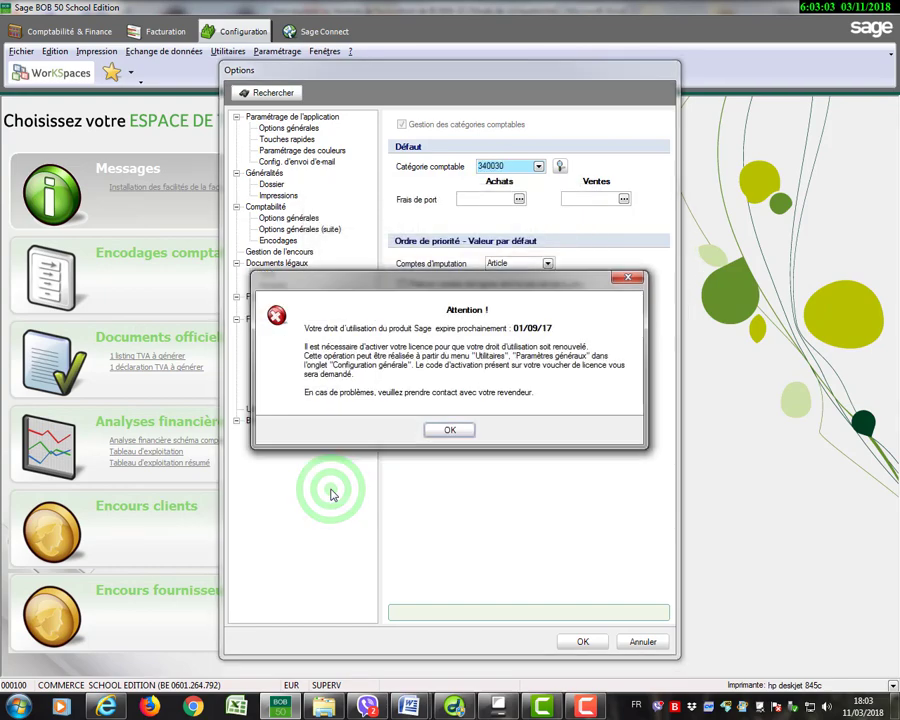
click(451, 429)
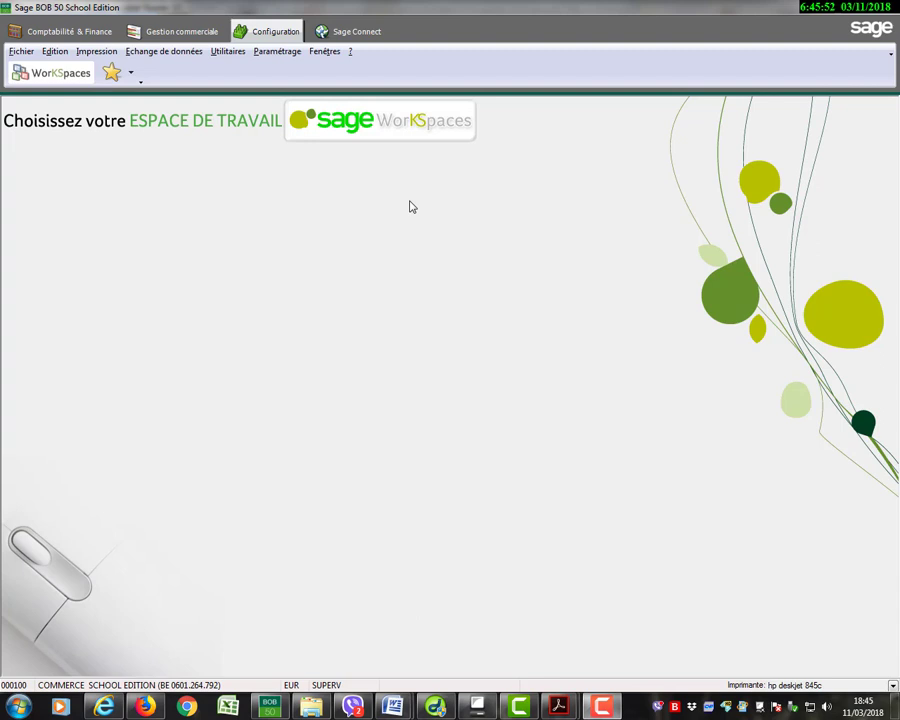
Open the Liaison compta options of Gestion commerciale and set the default Catégorie comptable to 340010.
click(281, 54)
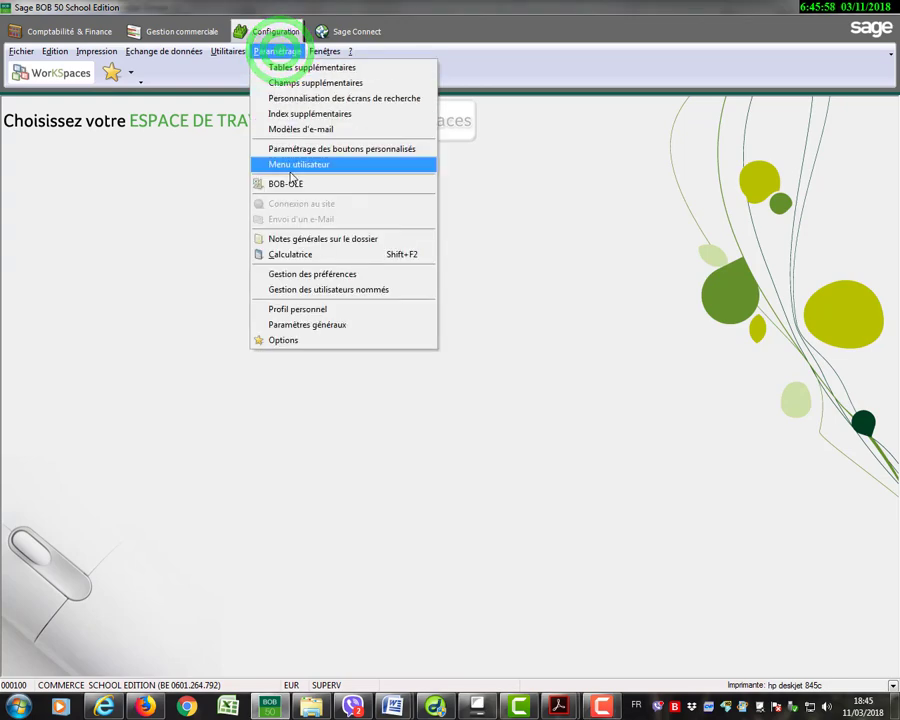
click(283, 342)
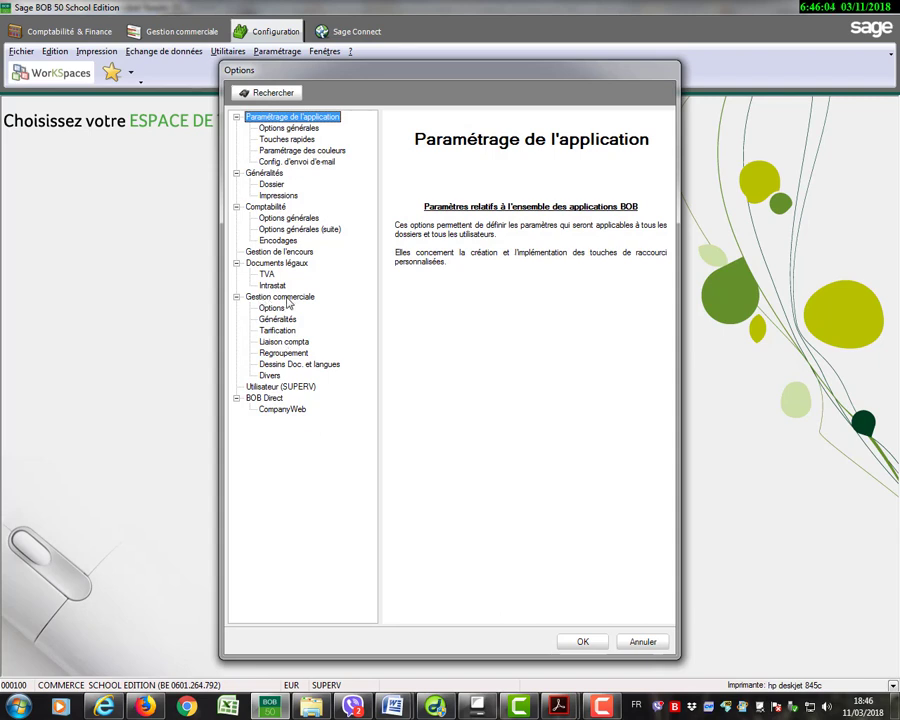
click(287, 343)
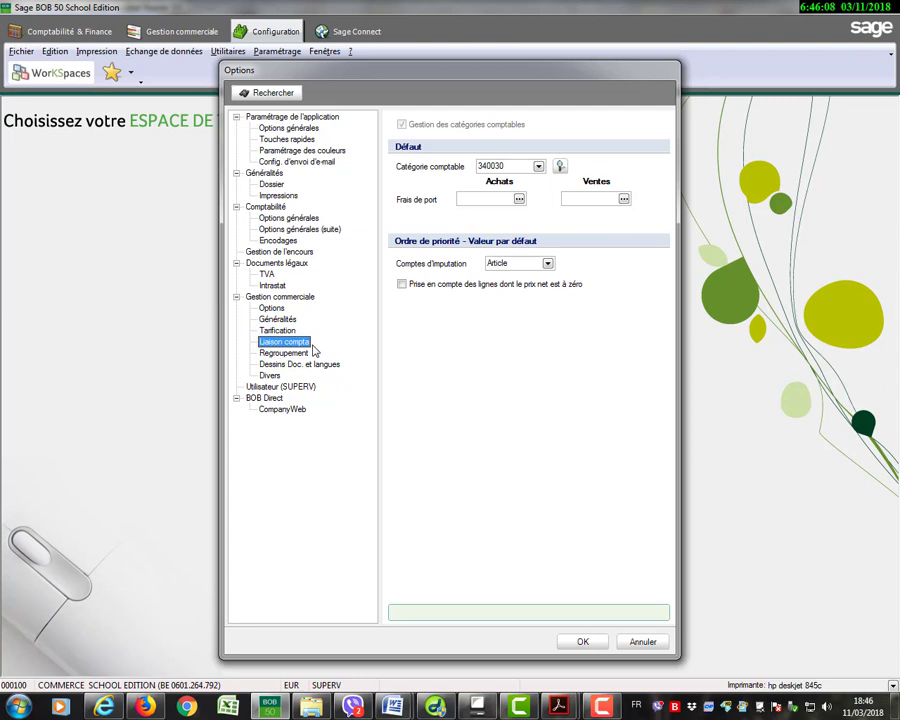
click(538, 167)
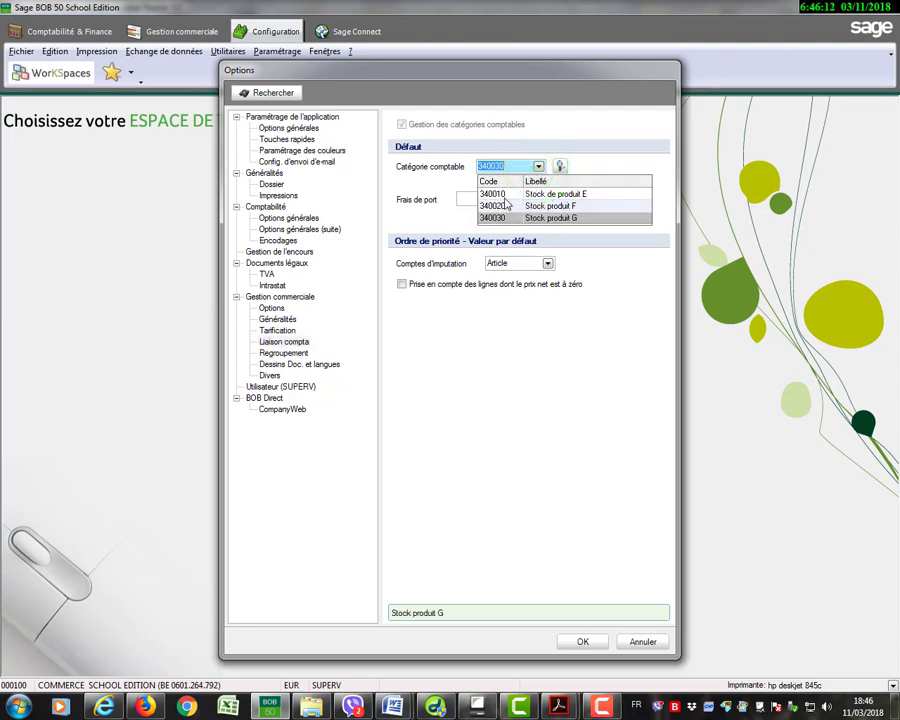
click(506, 195)
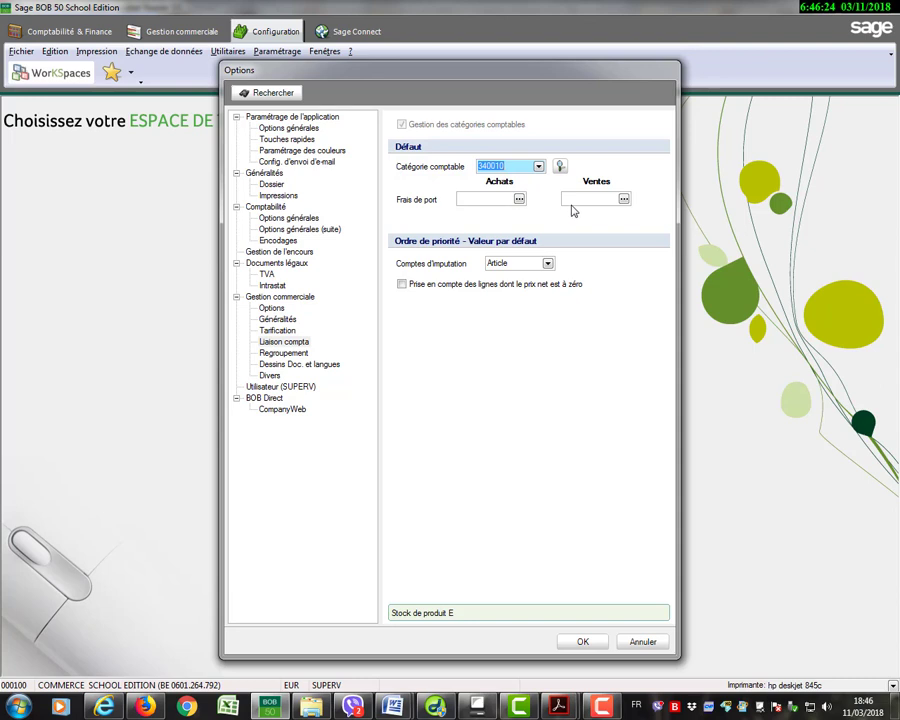
Set the default Frais de port accounts to 604009 for Achats and 746000 for Ventes.
click(500, 200)
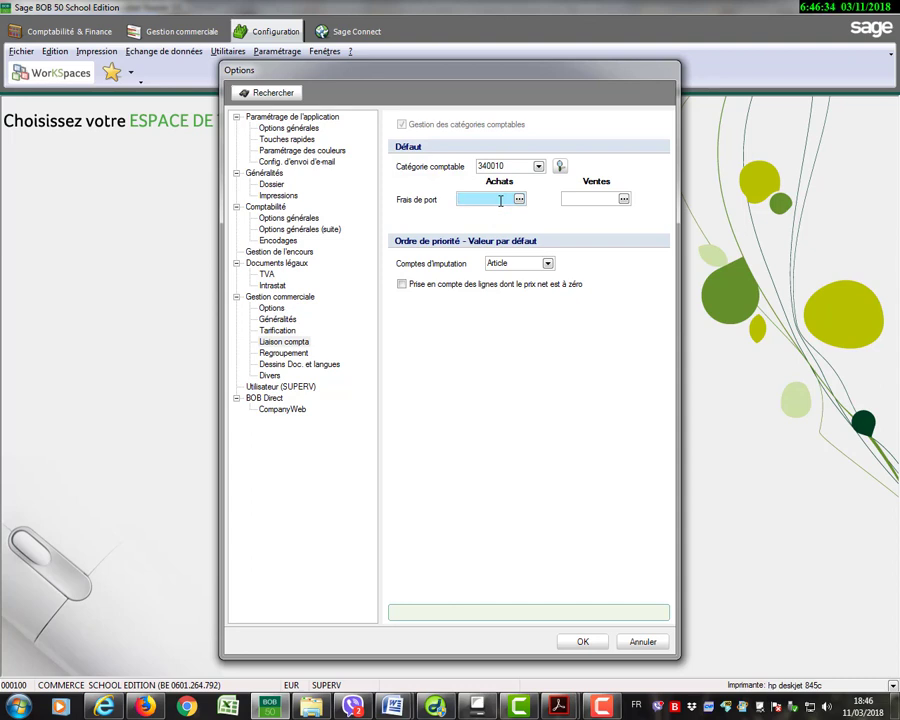
text(604)
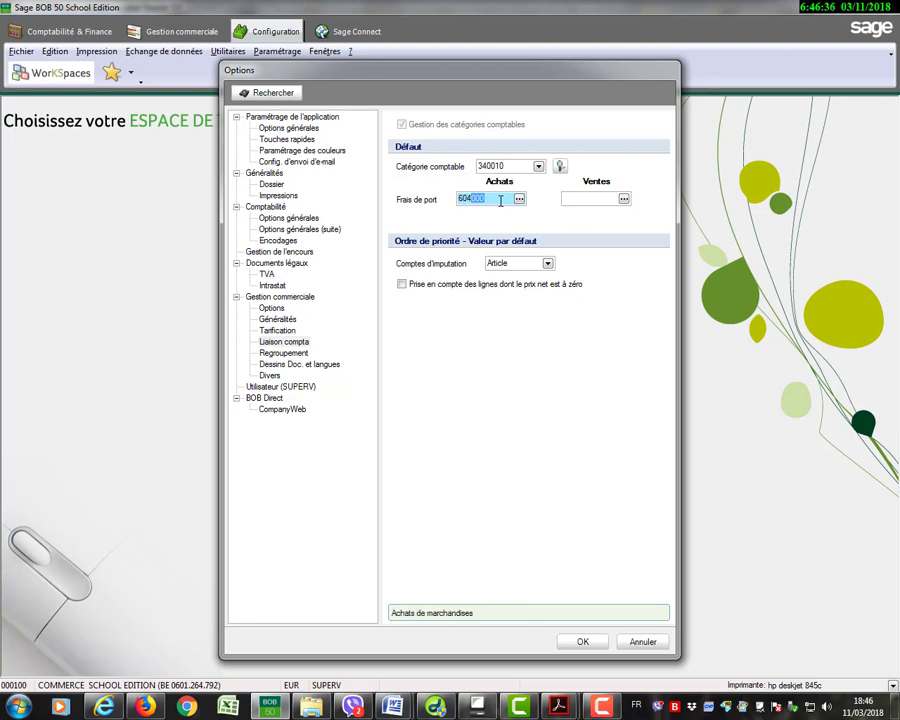
text(009)
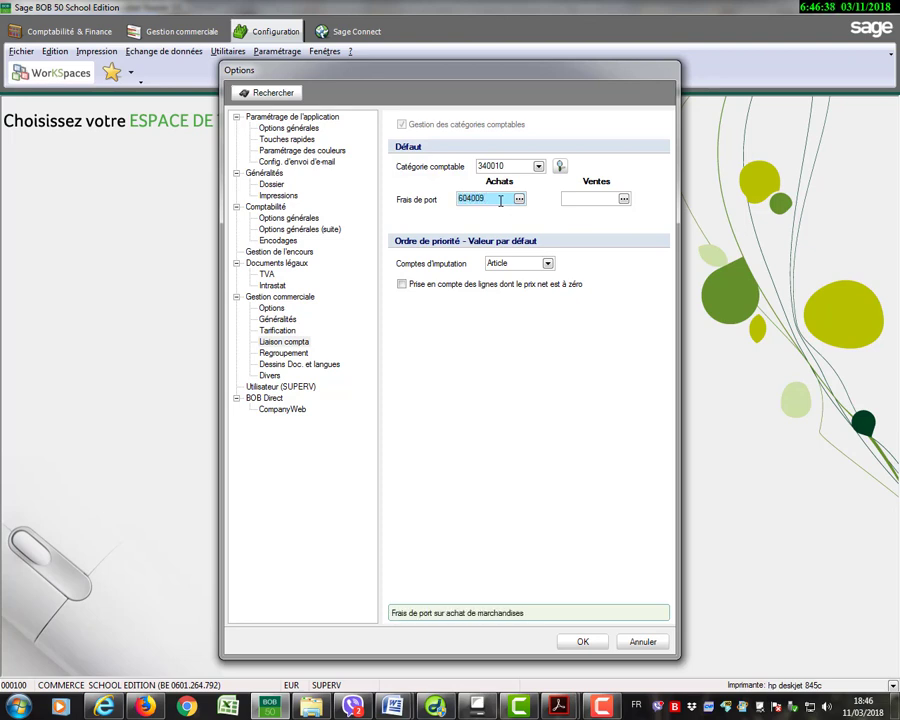
click(572, 199)
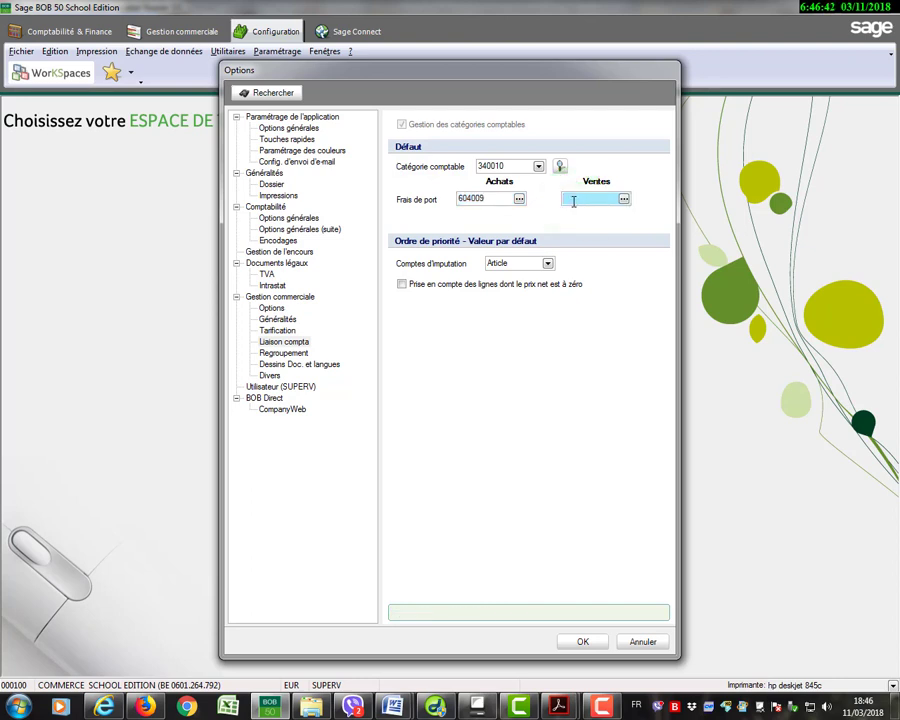
text(746000)
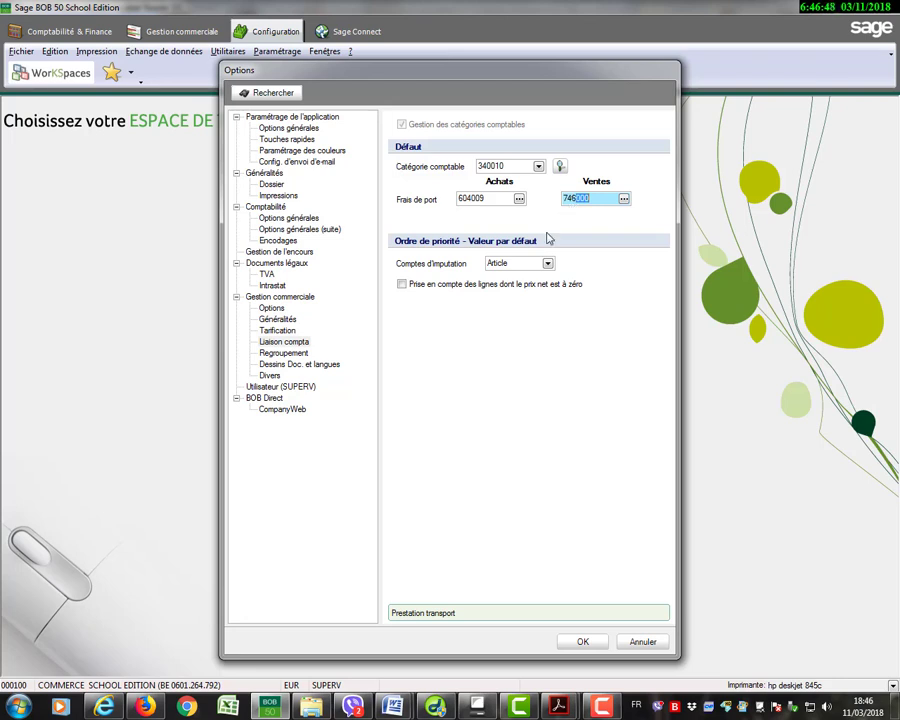
Keep Article as the priority for Comptes d'imputation and save the options.
click(548, 263)
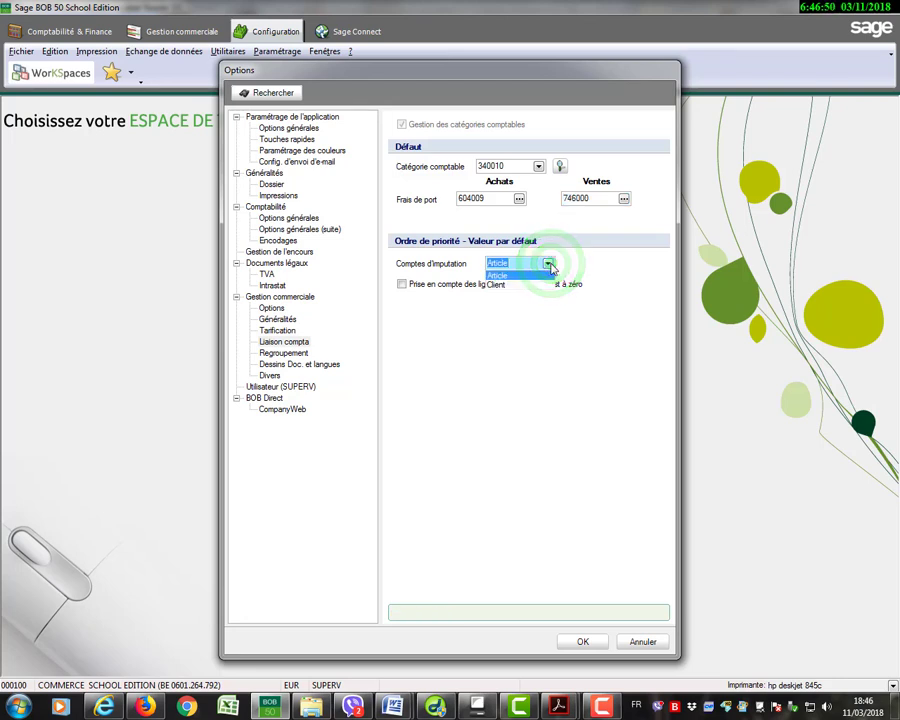
click(549, 264)
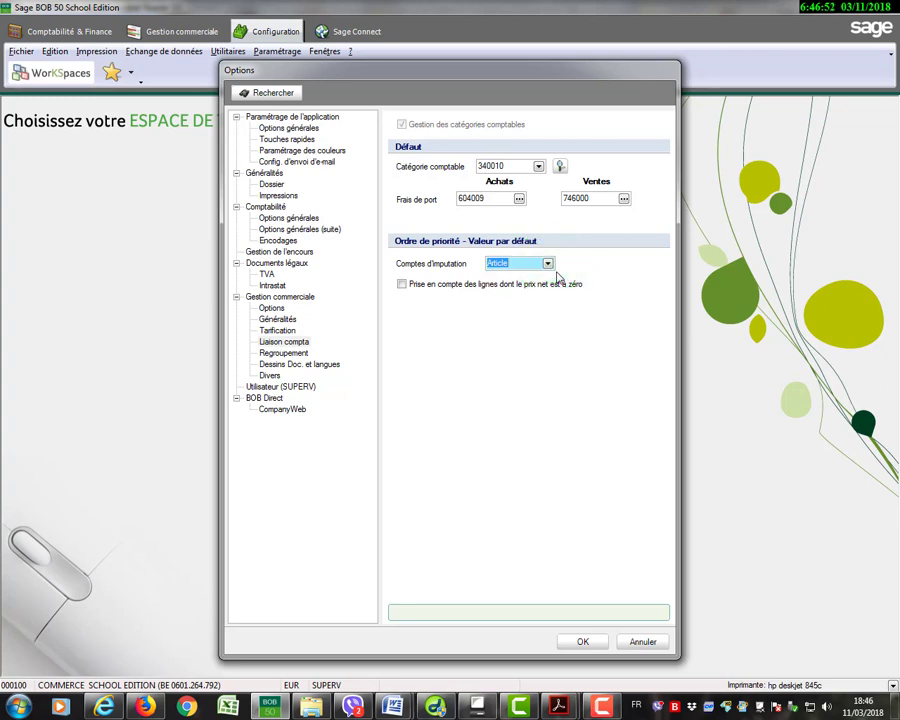
click(589, 643)
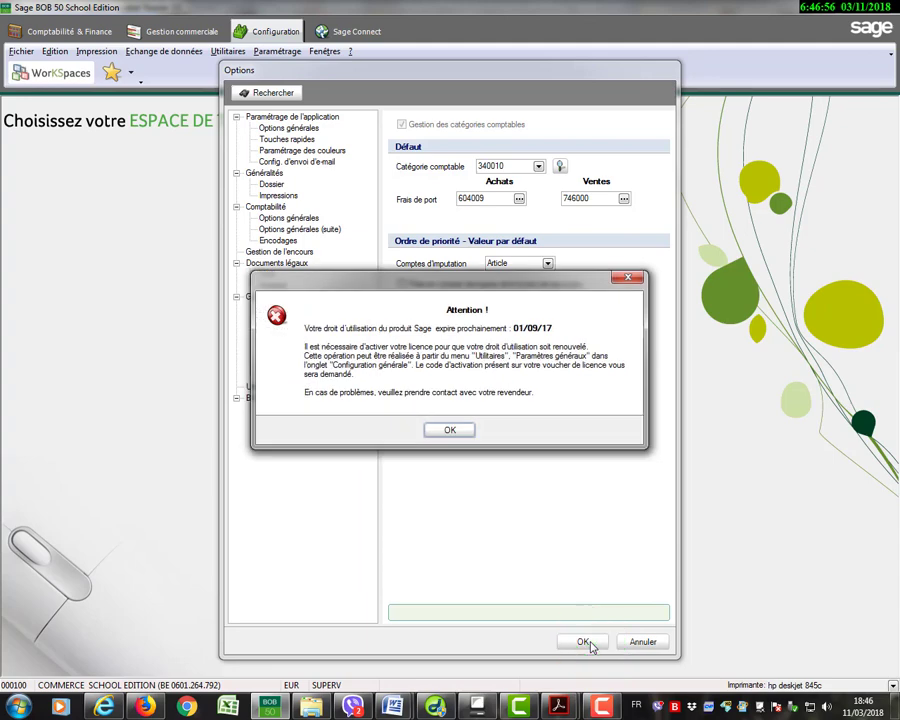
click(452, 429)
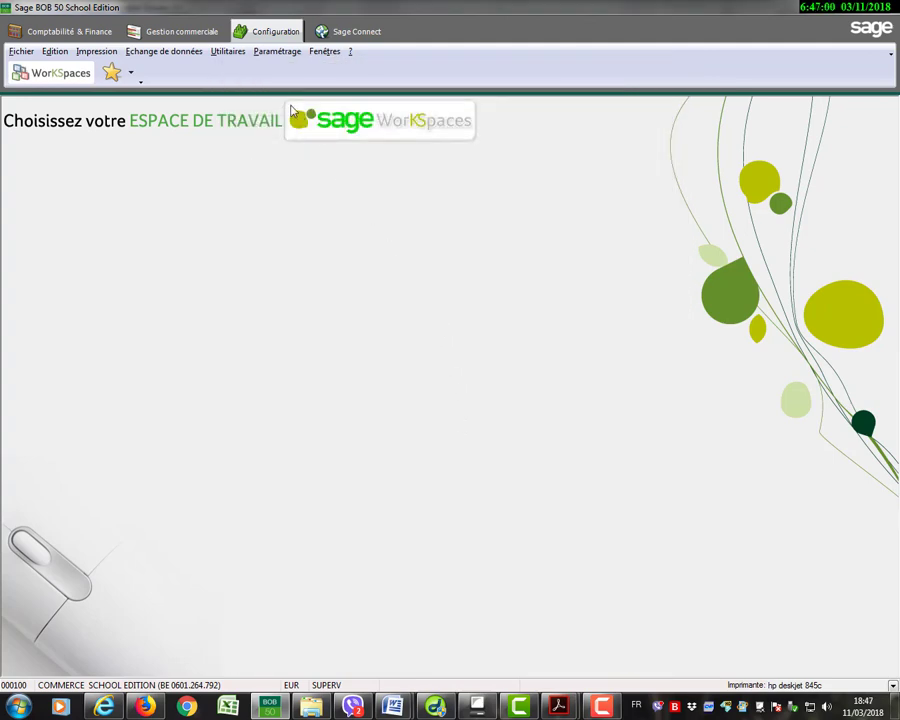
Reopen the Liaison compta options of Gestion commerciale and select 340020 as the default Catégorie comptable.
click(278, 56)
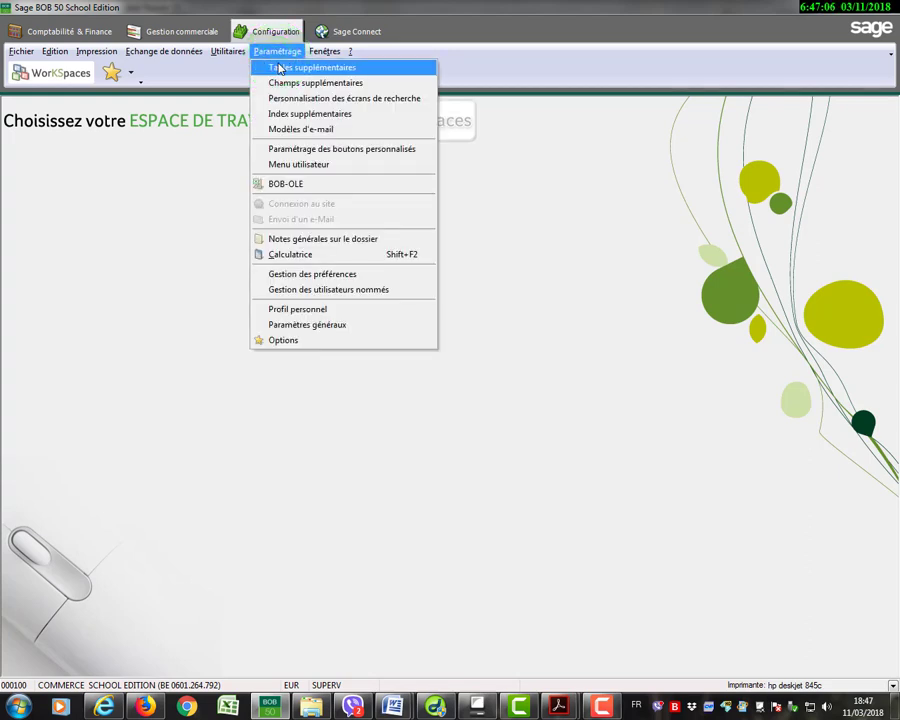
click(291, 341)
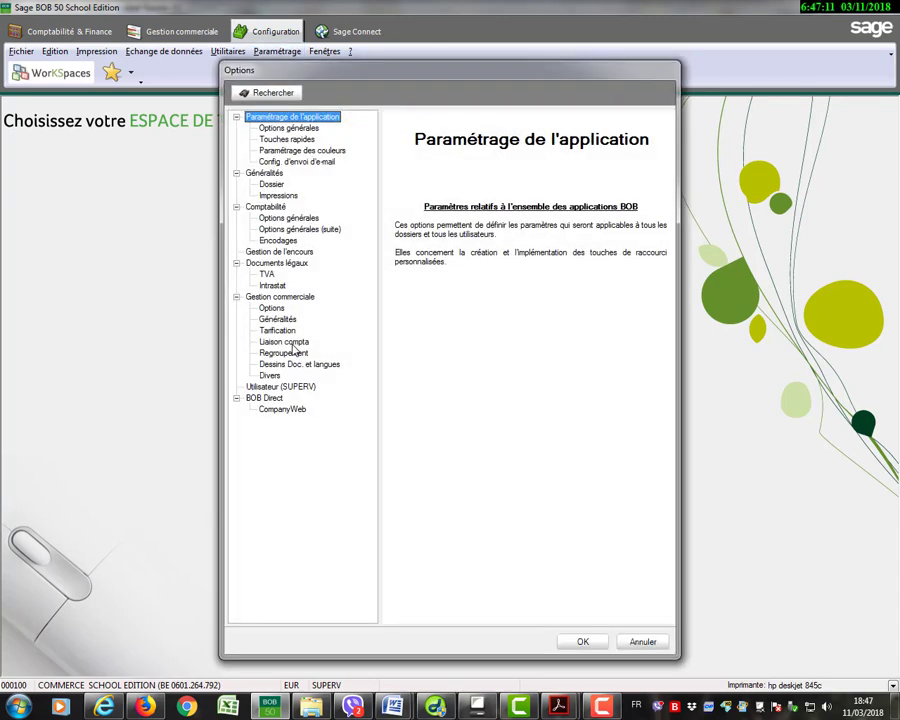
click(291, 343)
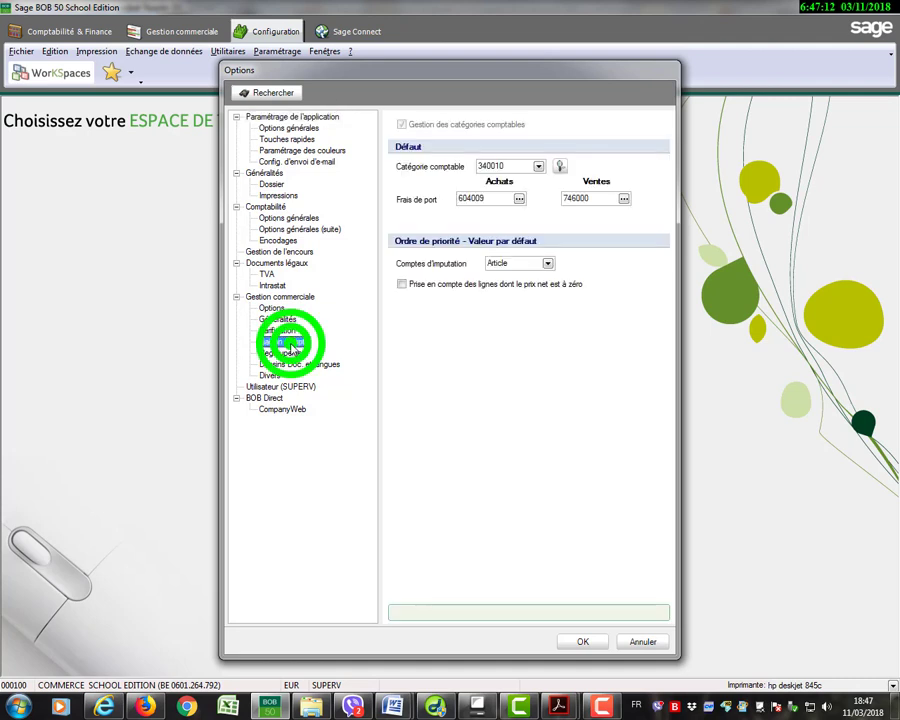
click(538, 167)
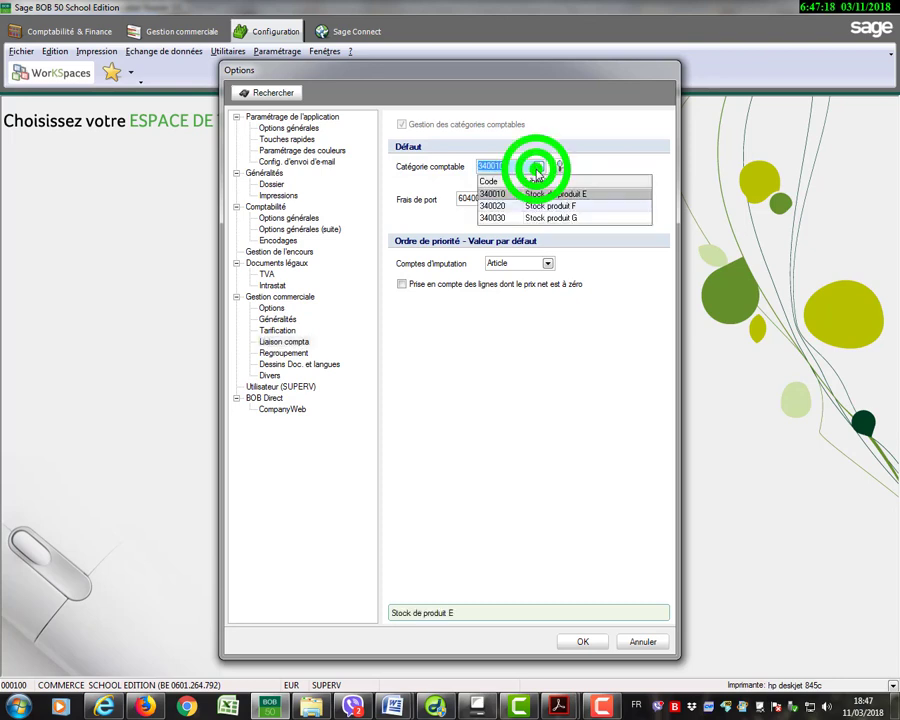
click(517, 205)
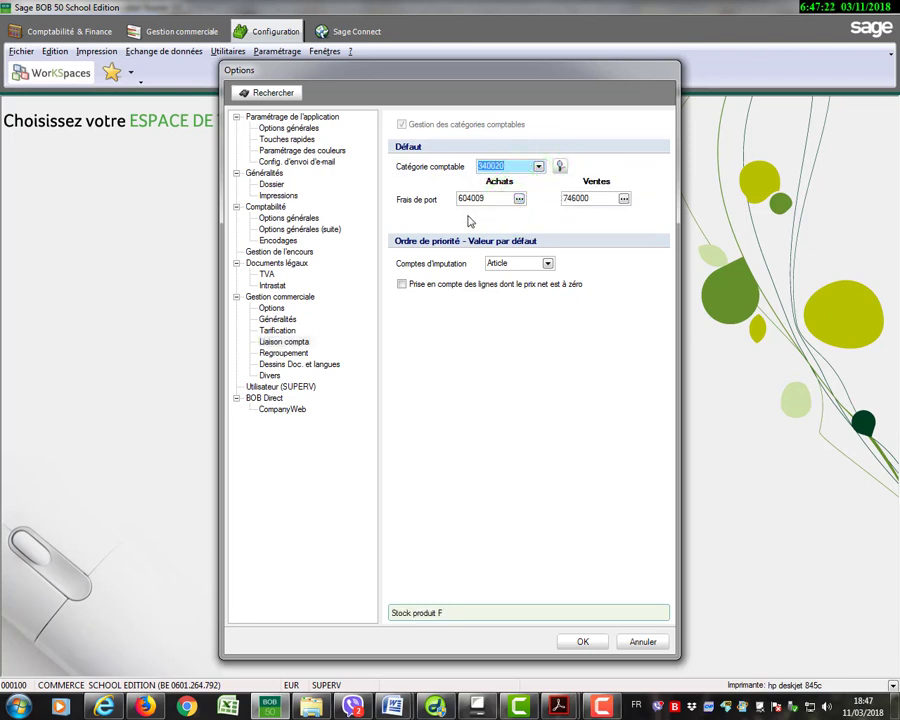
Set the default Catégorie comptable to 340030 and save the options.
click(538, 166)
click(519, 218)
click(584, 643)
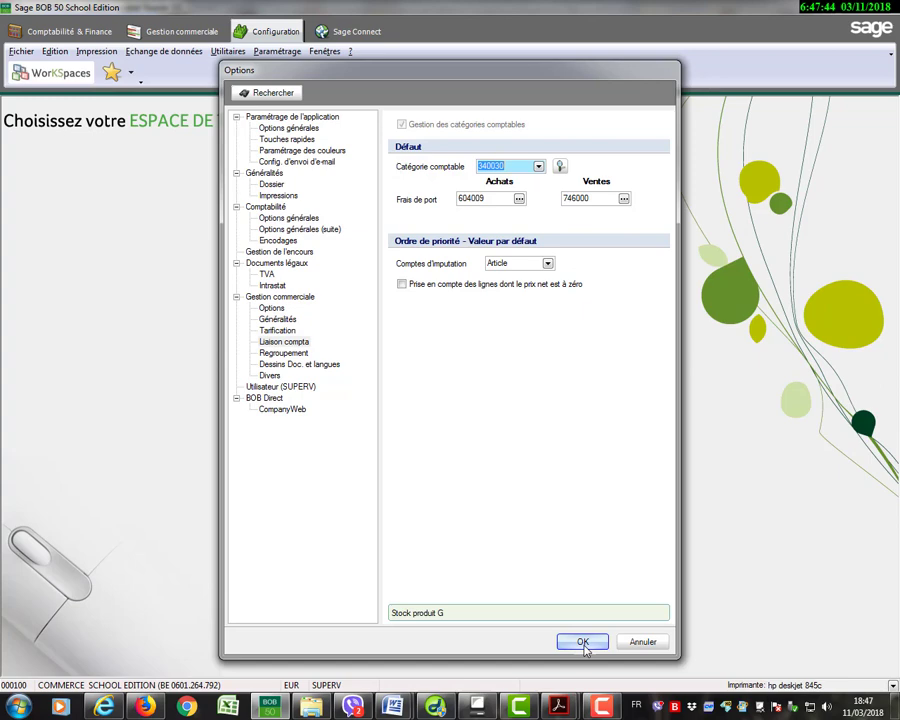
click(584, 643)
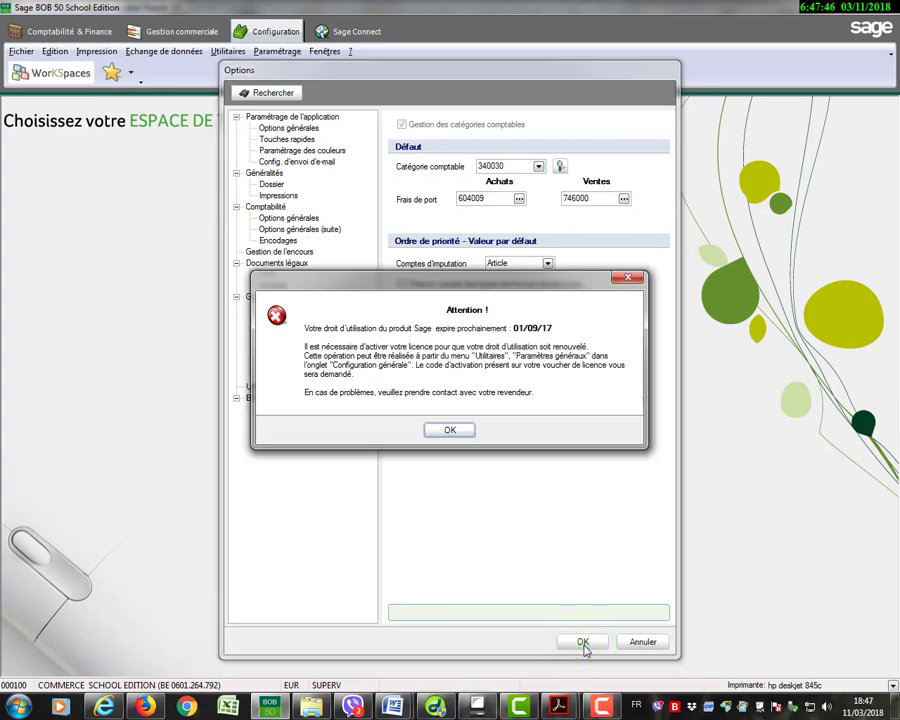
click(438, 429)
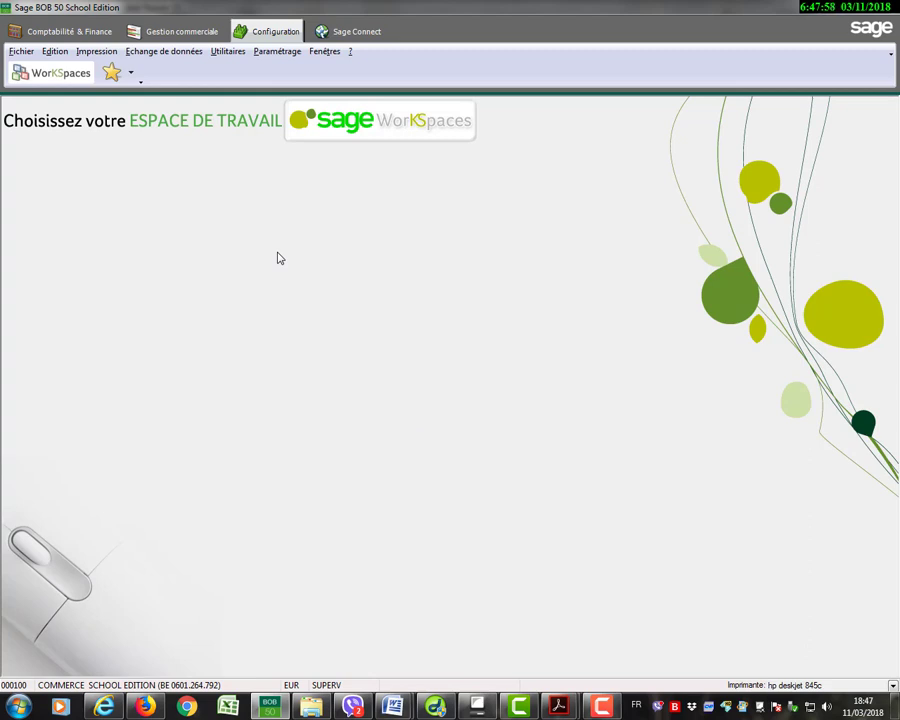
Open the Articles records in Gestion commerciale and add a new article with reference E.
click(191, 40)
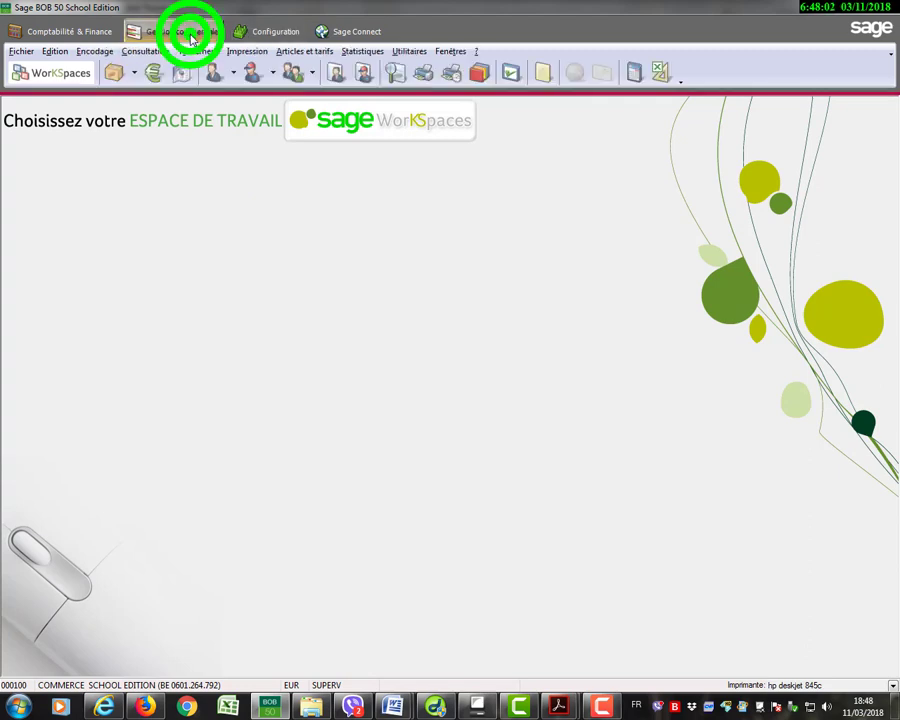
click(298, 51)
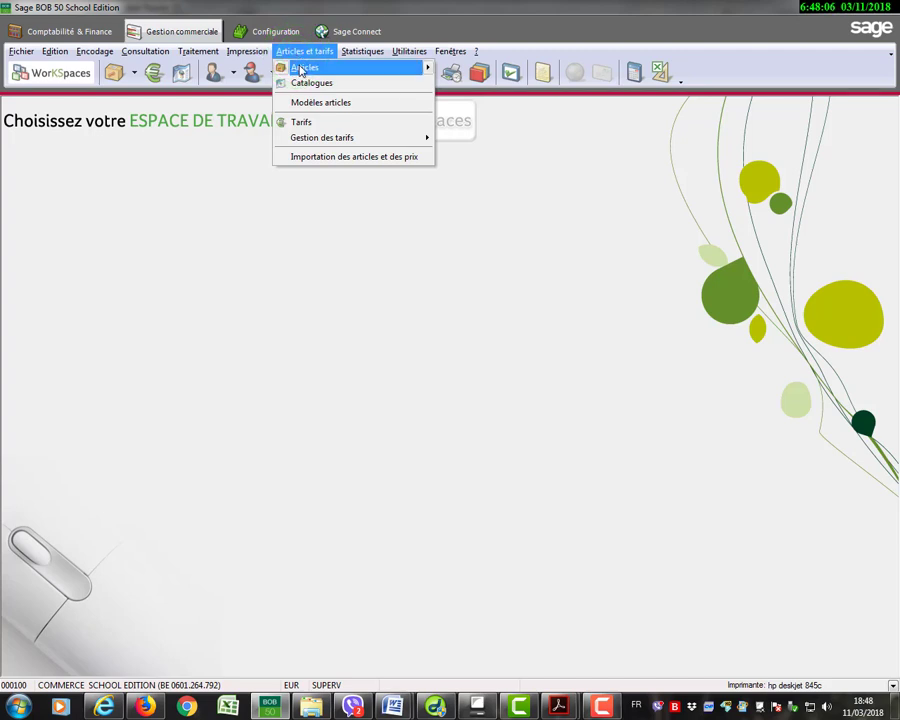
click(300, 68)
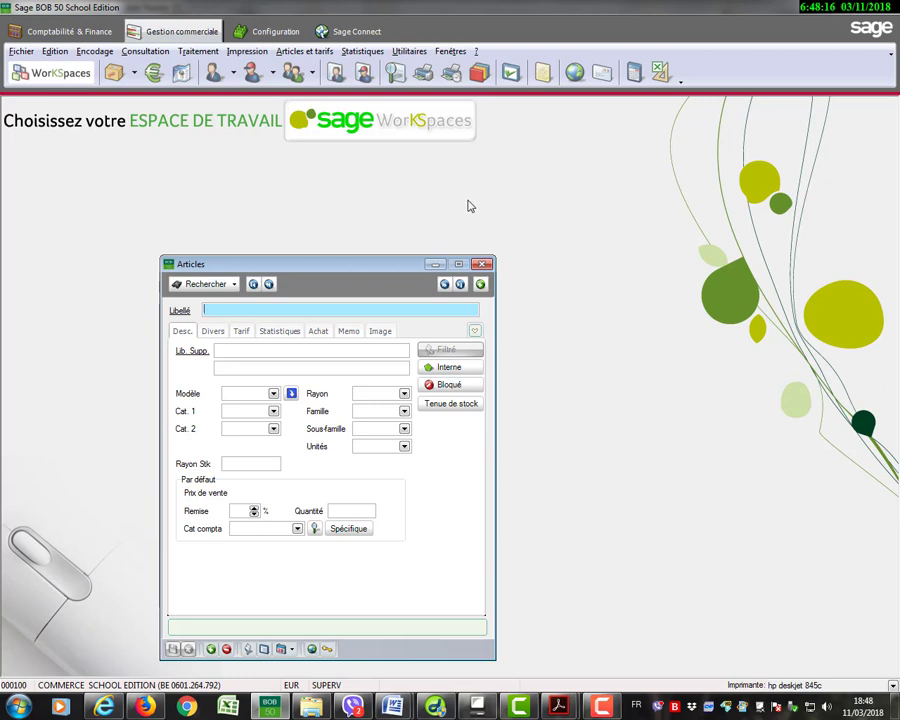
click(481, 285)
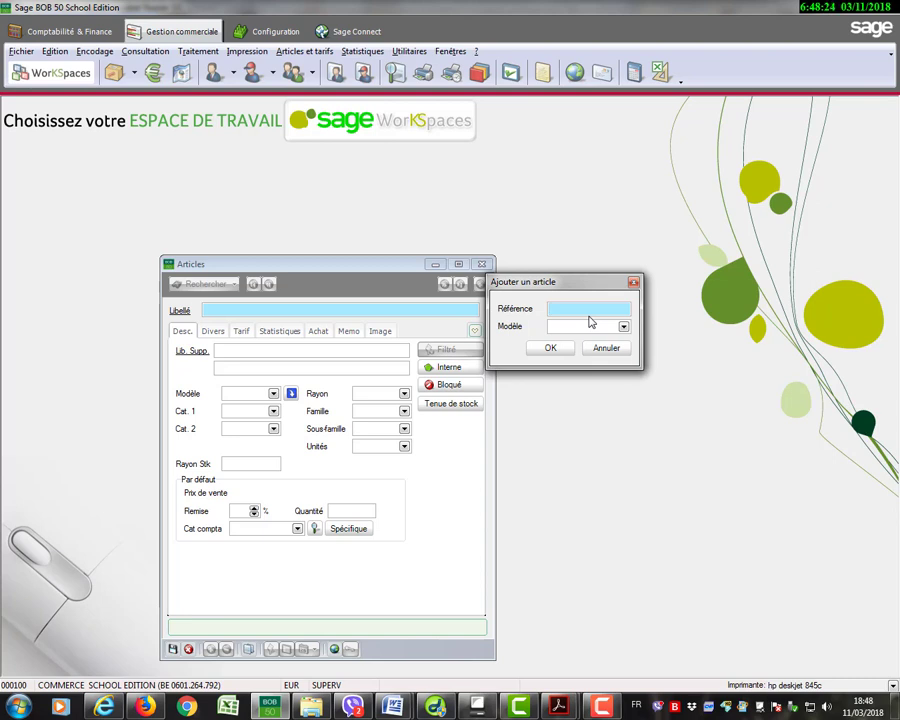
text(E)
click(552, 347)
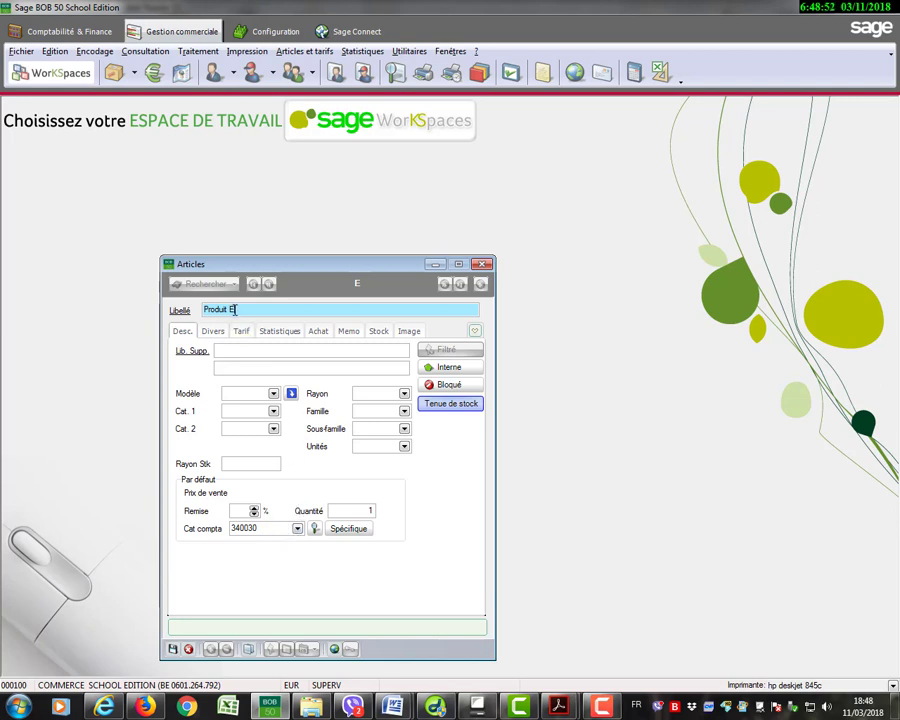
Label article E as Produit E, set its Cat compta to 340010 and save the record.
click(296, 529)
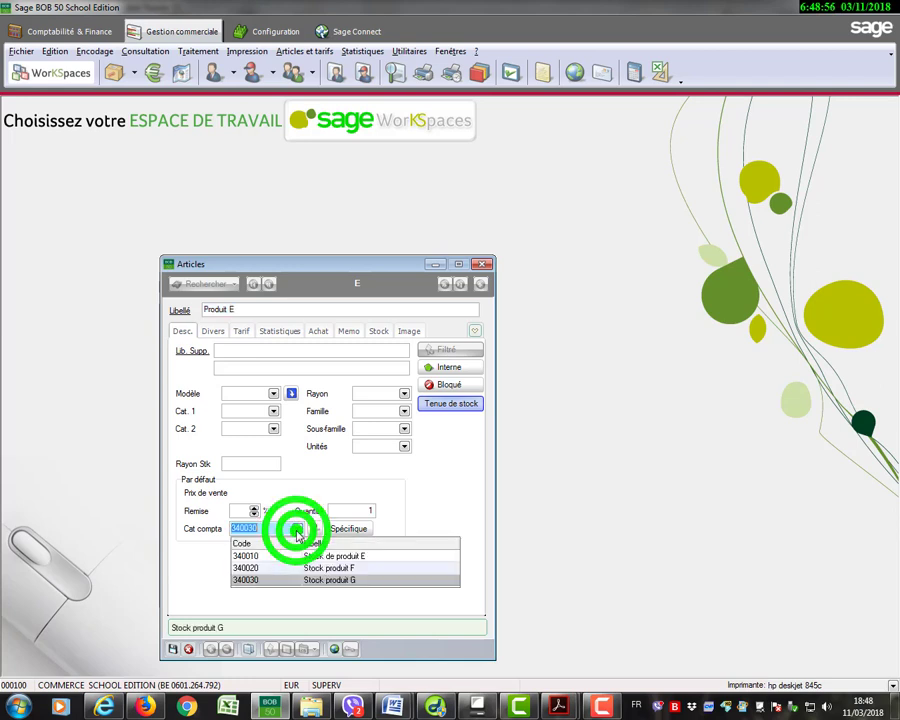
click(258, 557)
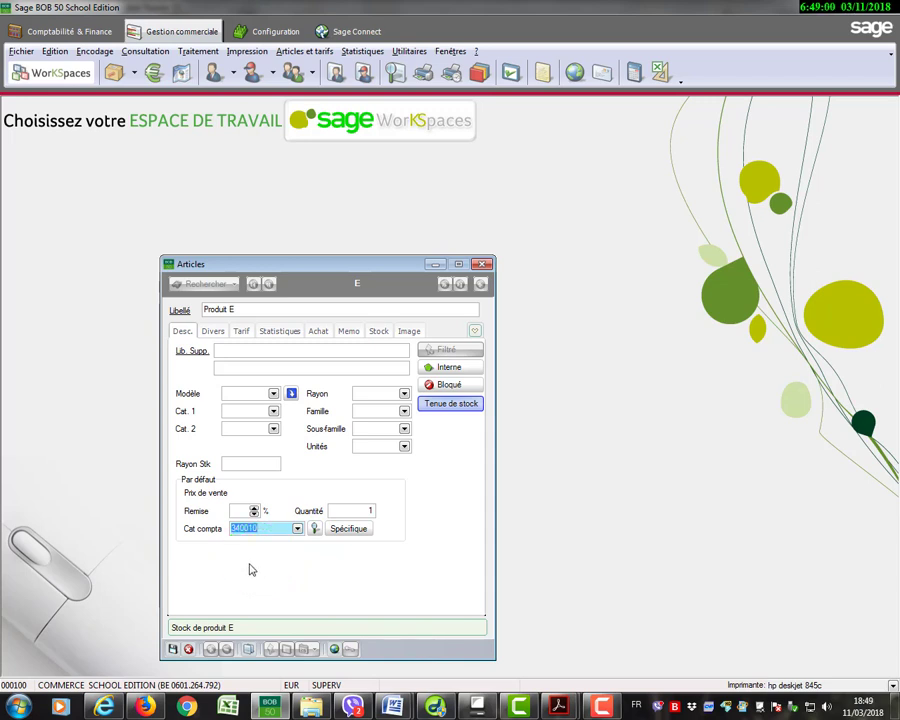
click(173, 650)
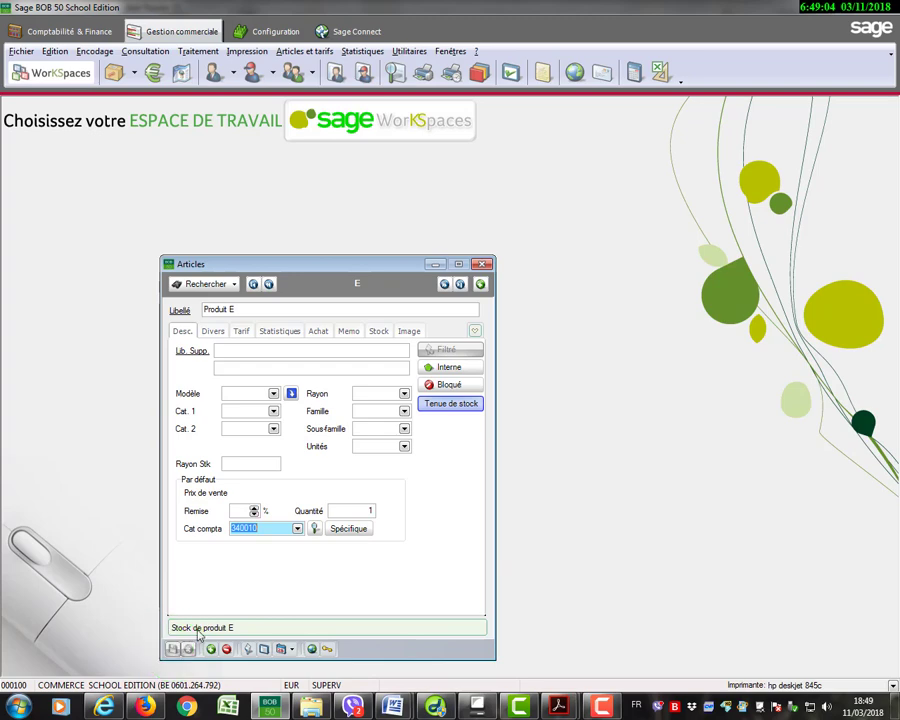
Add article F labelled Produit F with Cat compta 340020 and save the record.
click(481, 286)
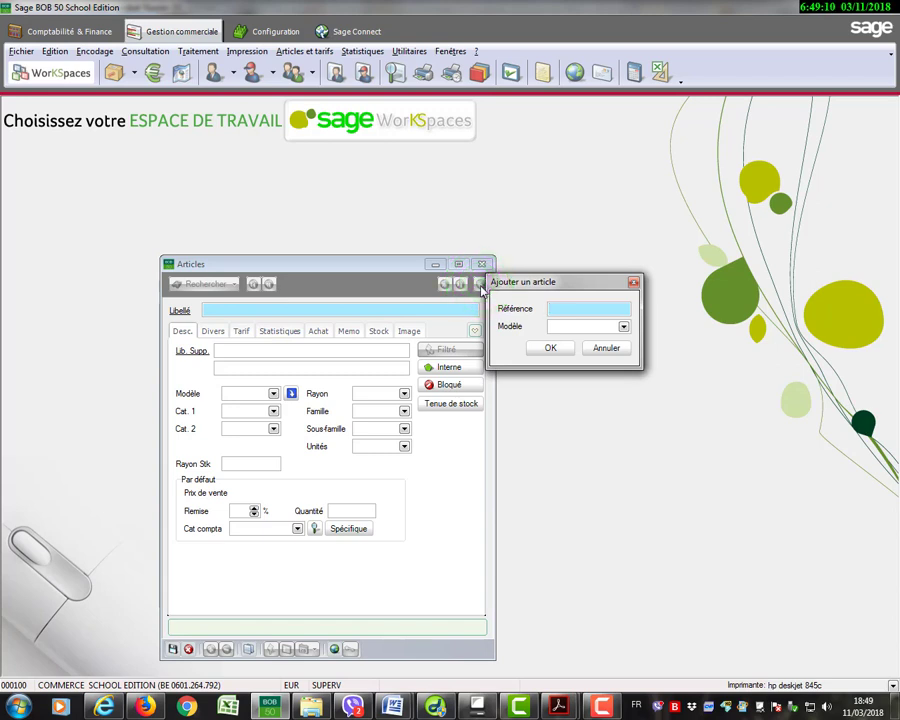
text(F)
click(537, 346)
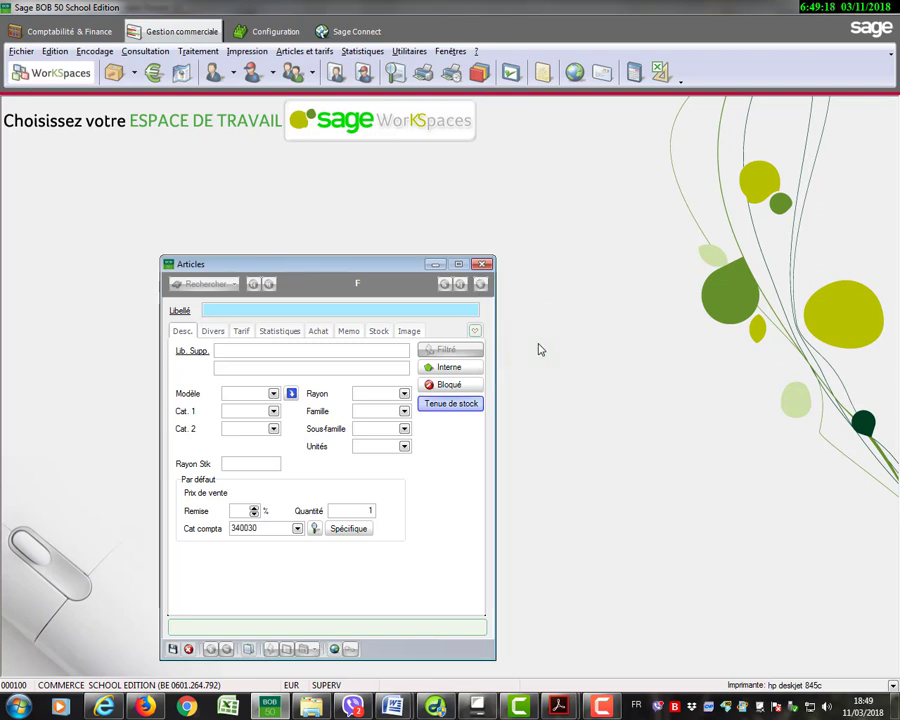
text(Produit F)
click(296, 528)
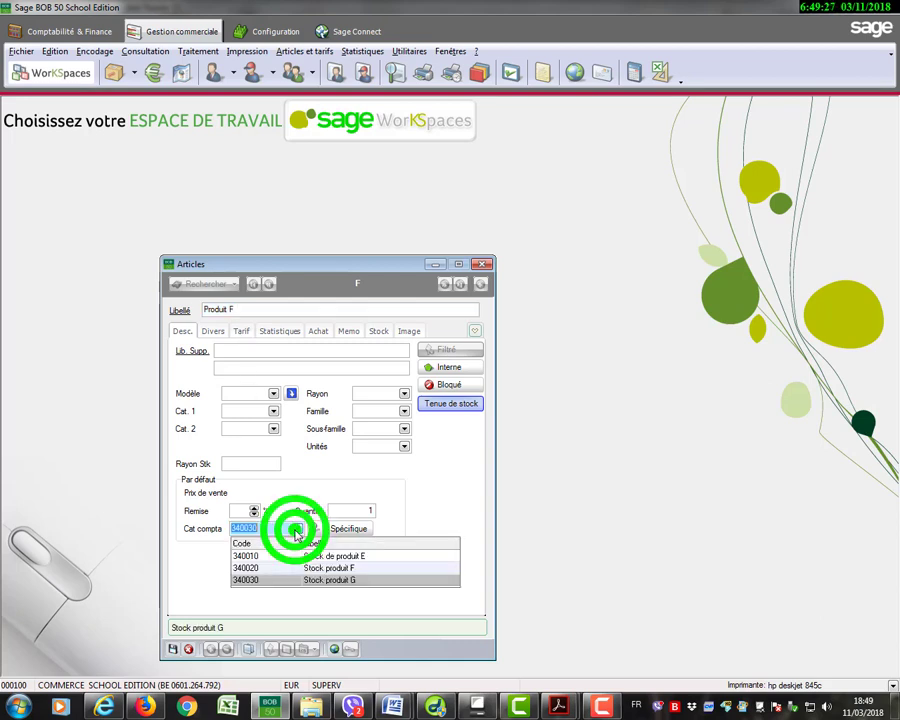
click(255, 568)
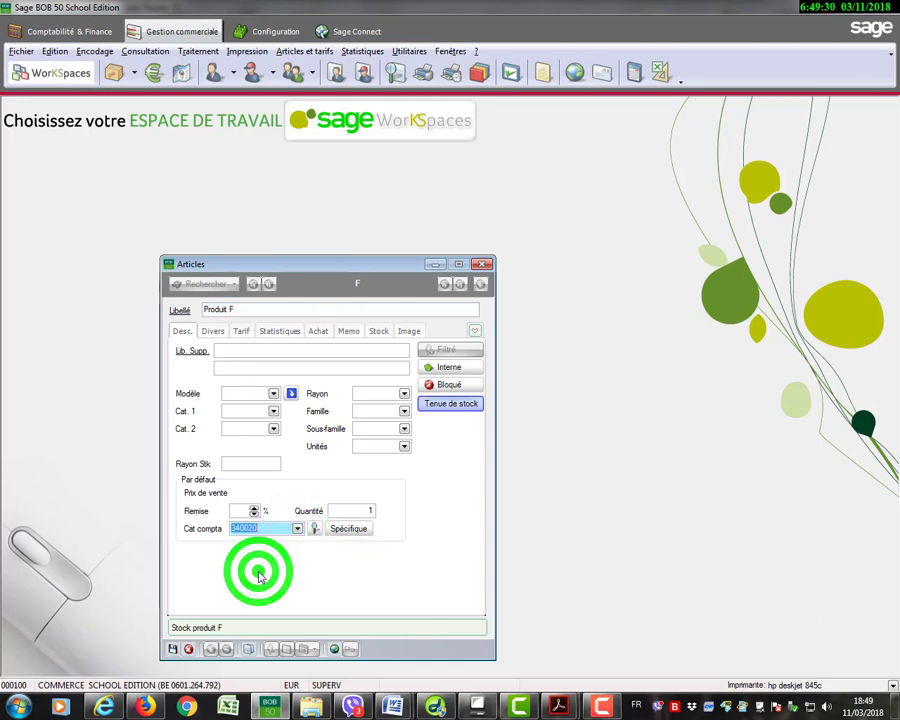
click(173, 649)
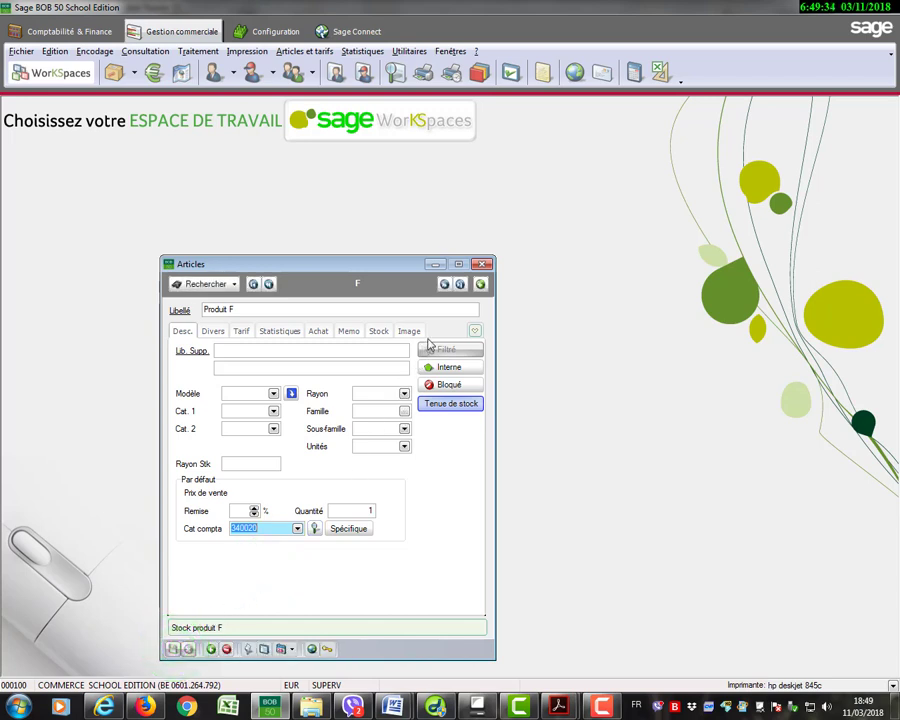
Add article G labelled Produit G, keep its default Cat compta 340030 and save the record.
click(480, 284)
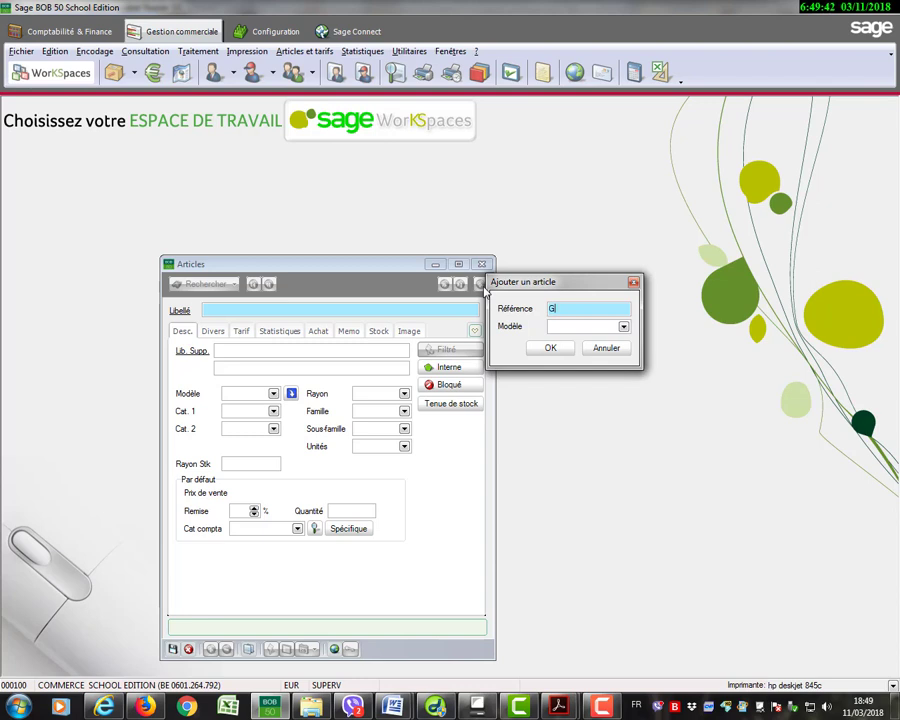
click(533, 346)
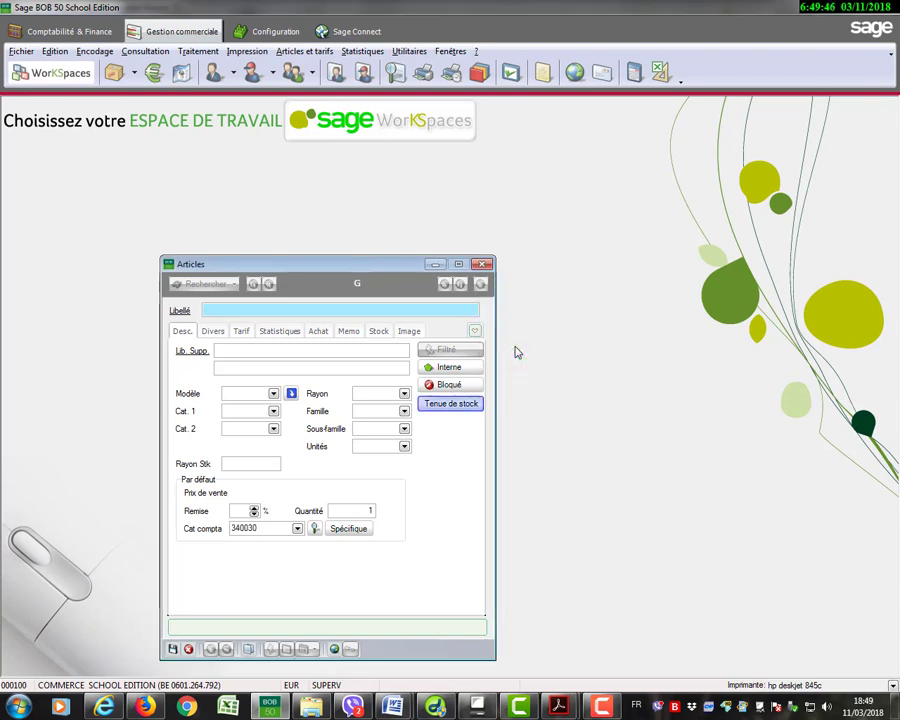
text(Produit G)
click(173, 649)
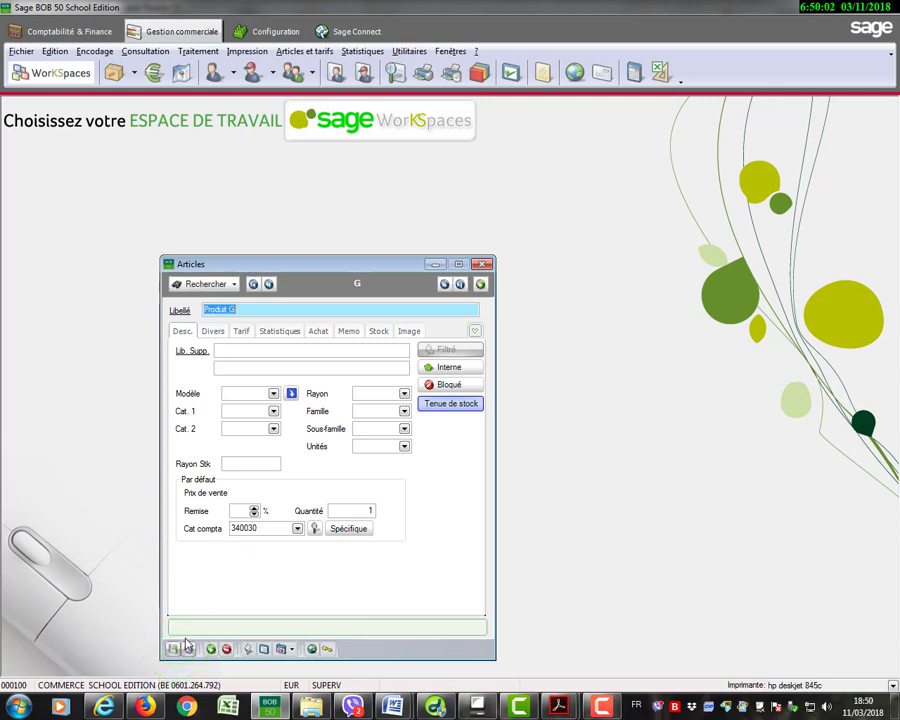
Check the list of created articles in the article search, then close the Articles records.
click(204, 286)
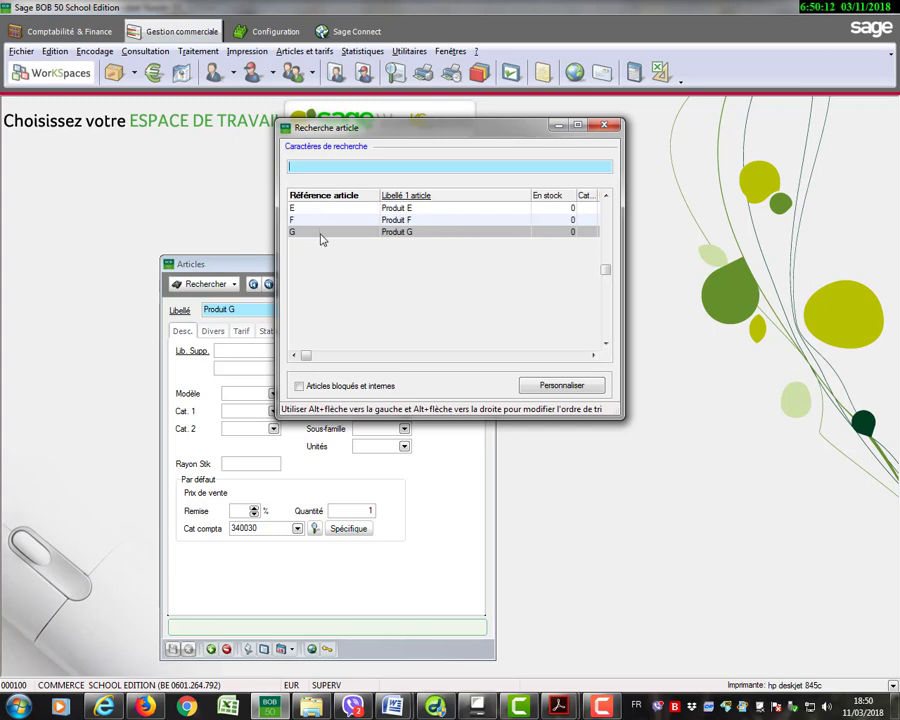
click(603, 128)
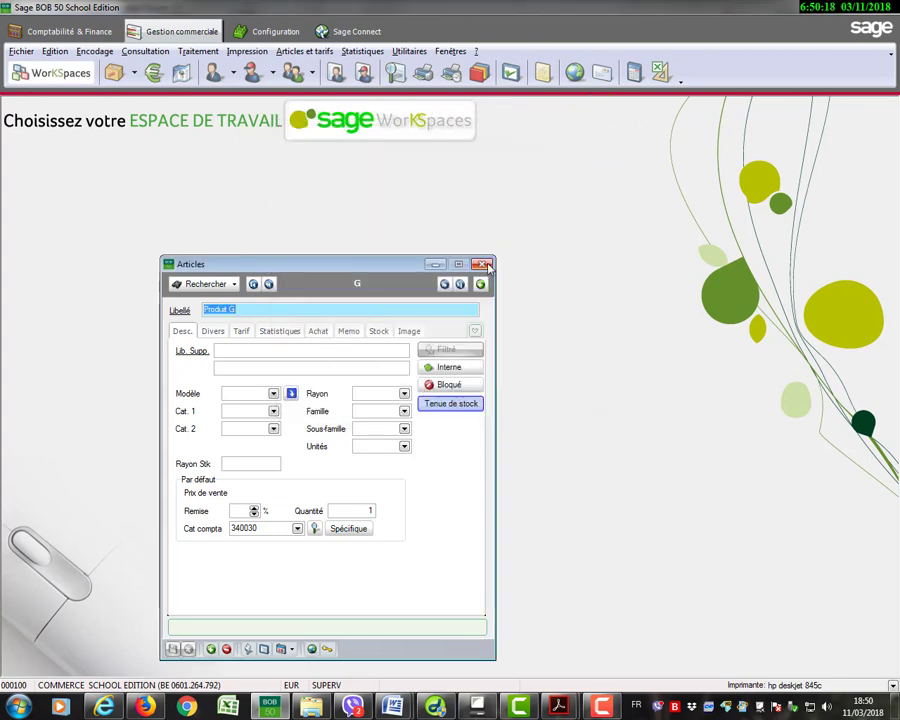
click(483, 264)
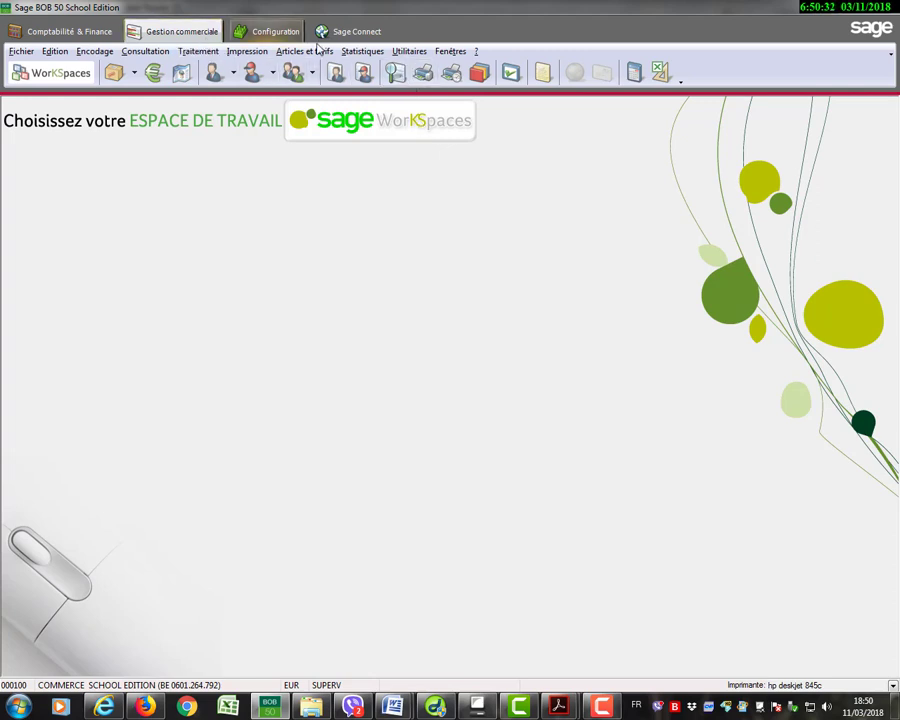
Open the Liste des journaux of Gestion commerciale and enter a journal with reference MVT named Mouvement de stock.
click(406, 53)
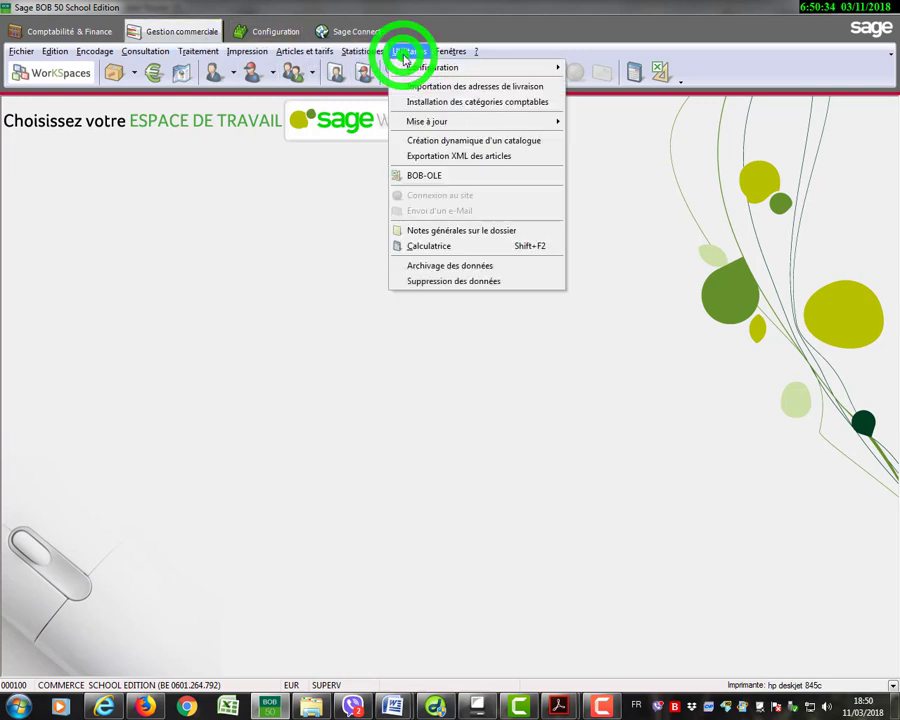
mouse_move(414, 68)
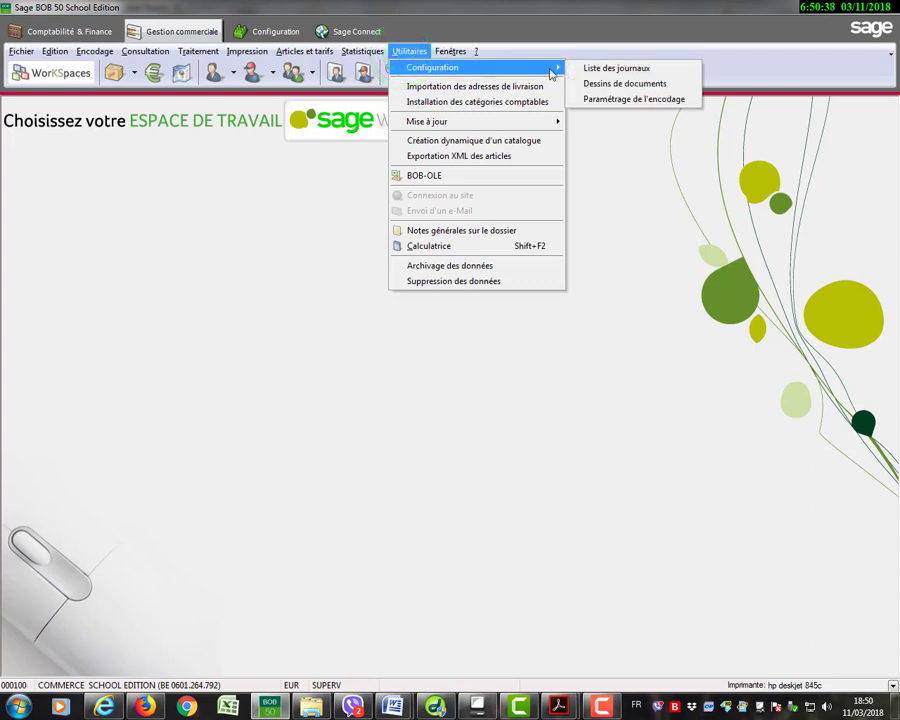
click(595, 67)
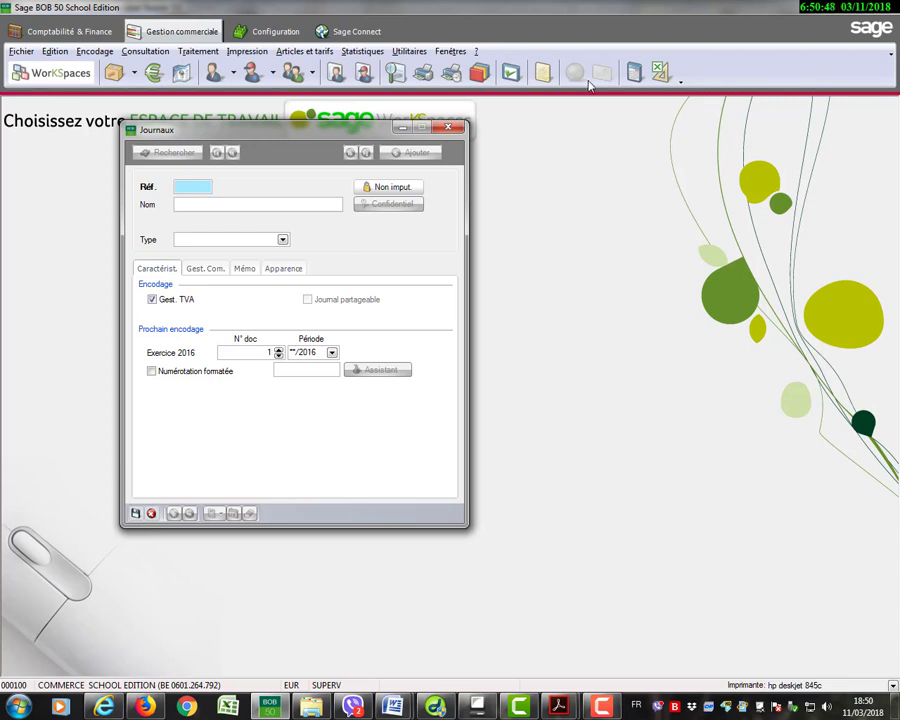
text(MVT)
click(253, 207)
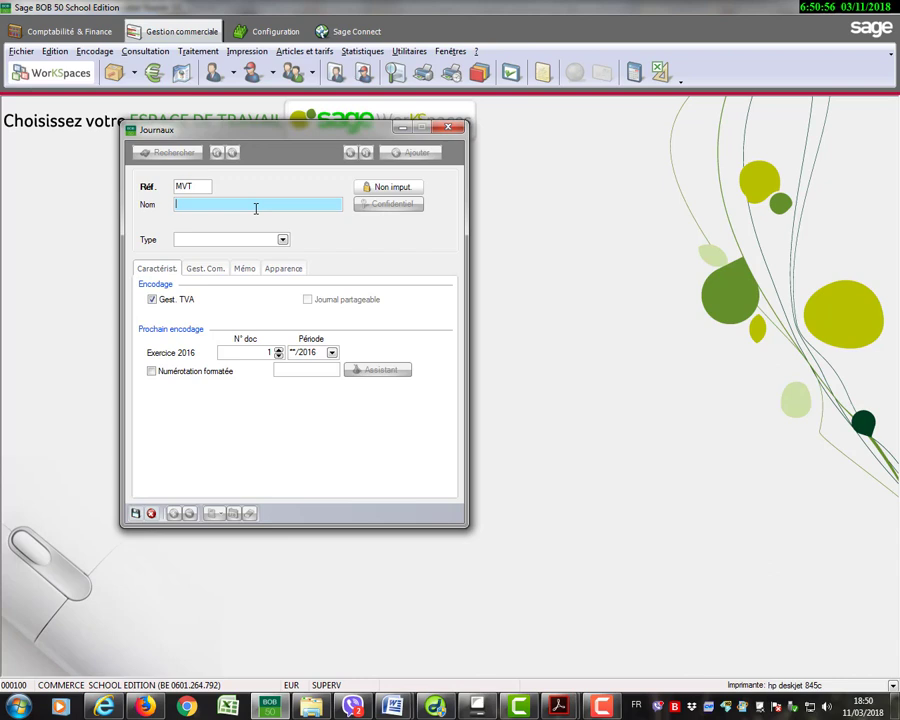
text(Mouvement de stock)
Set the MVT journal's type to Mouvement de stock and save the journal.
click(283, 241)
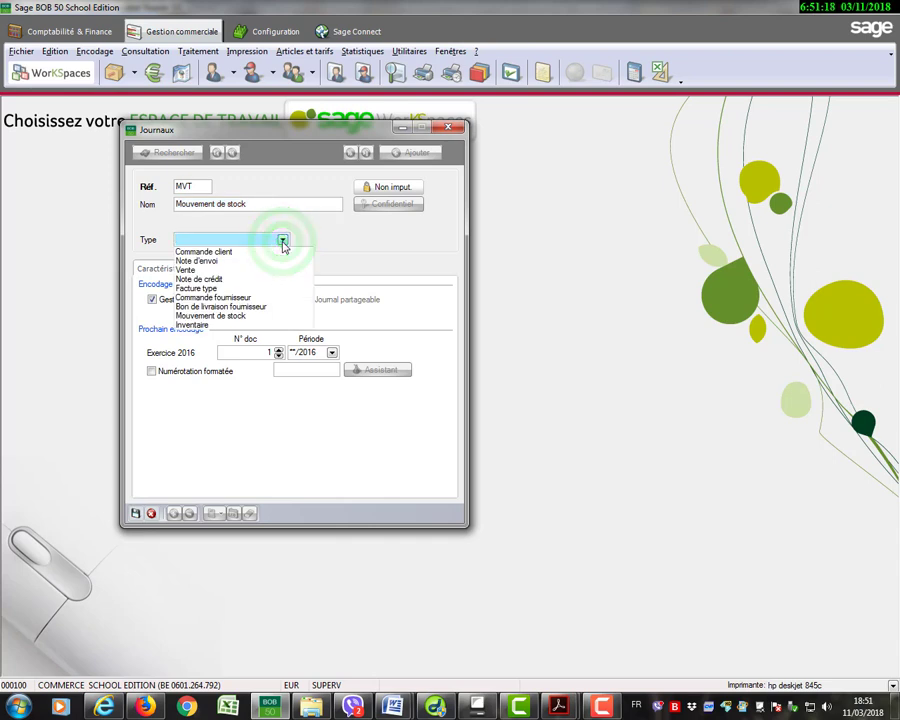
click(232, 316)
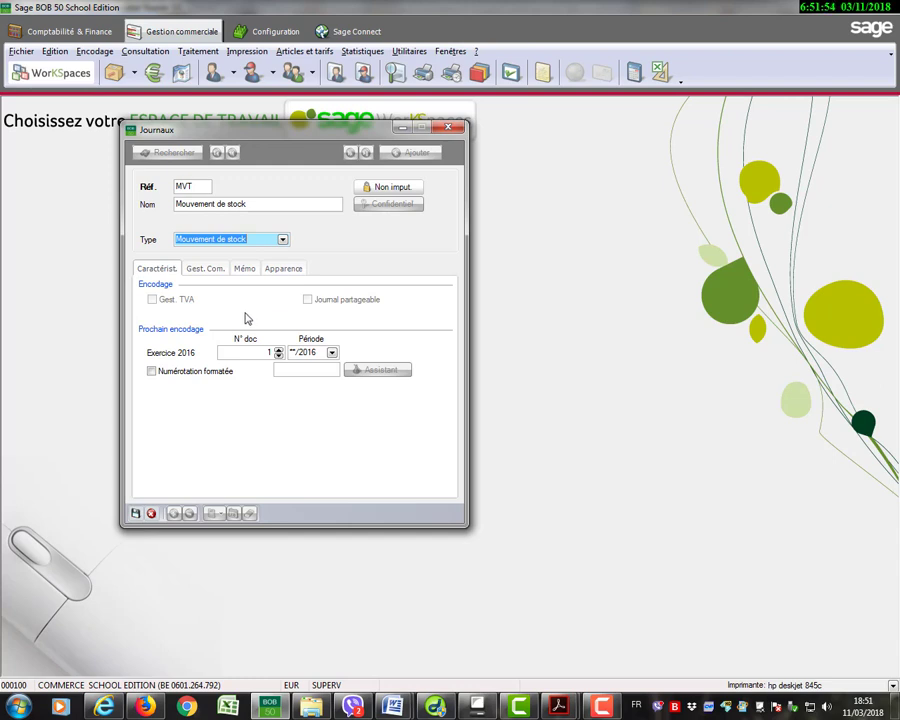
click(135, 514)
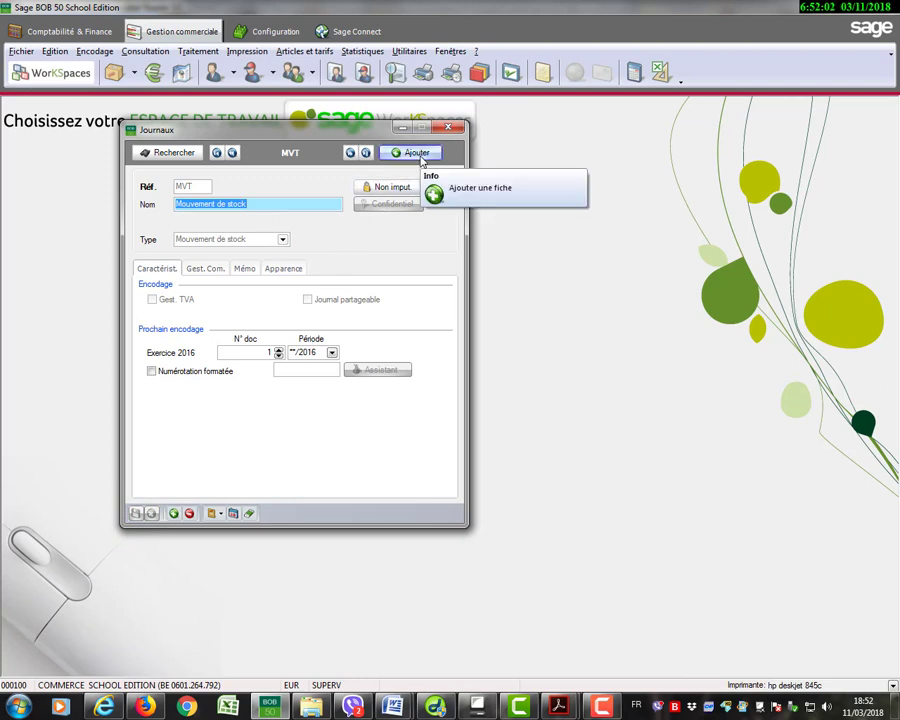
Add another journal with reference BLF named Bon de livraison fournisseur.
click(417, 155)
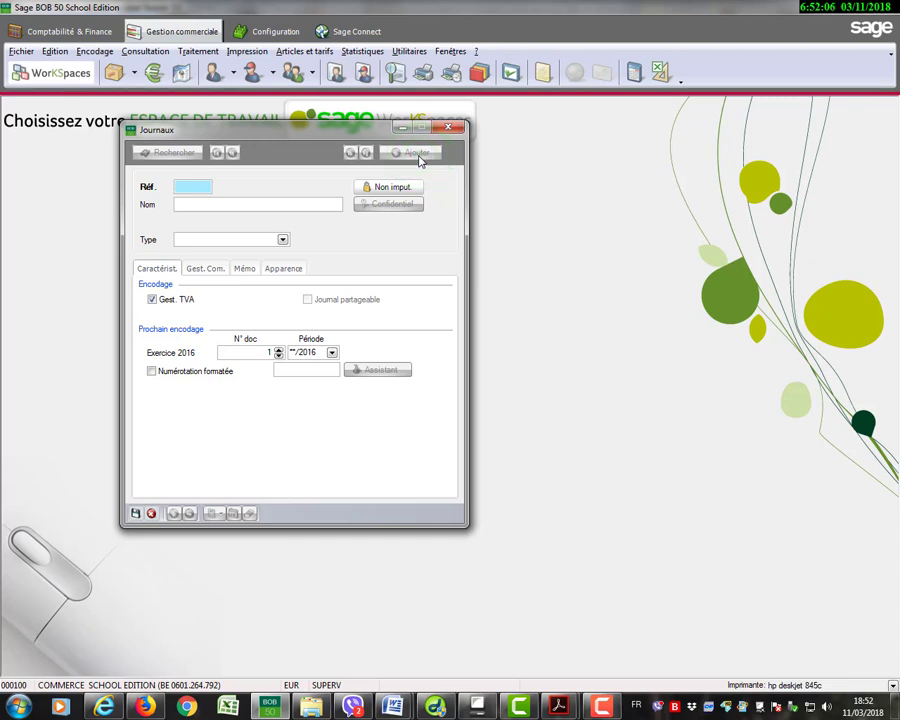
text(BLF)
click(262, 204)
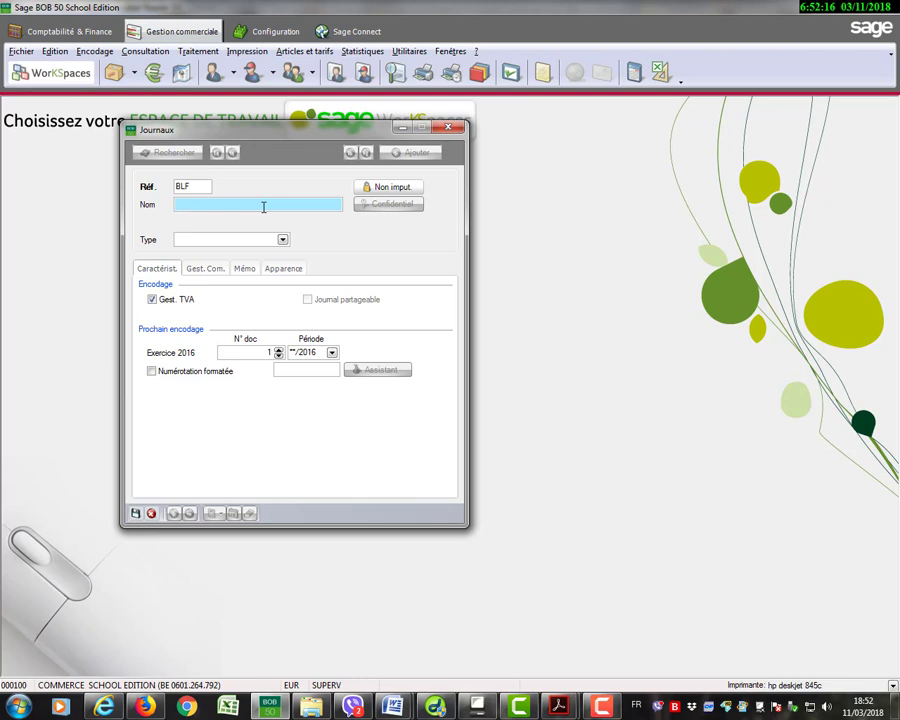
text(Bon de livraison fournisseur)
Set the BLF journal's Exercice 2016 period to 01/2016 and its type to Bon de livraison fournisseur.
click(331, 353)
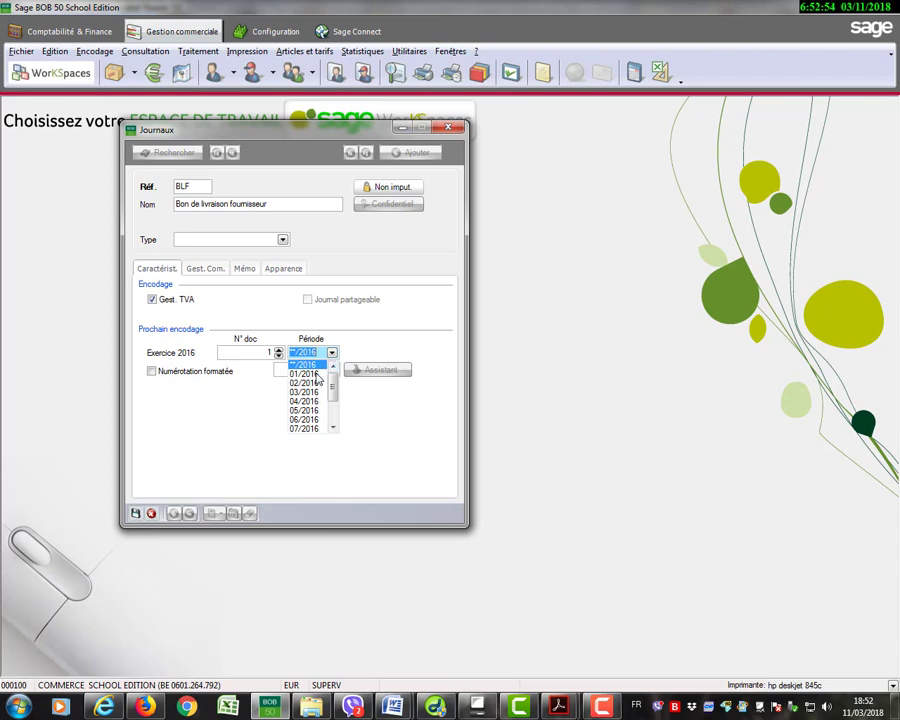
click(308, 373)
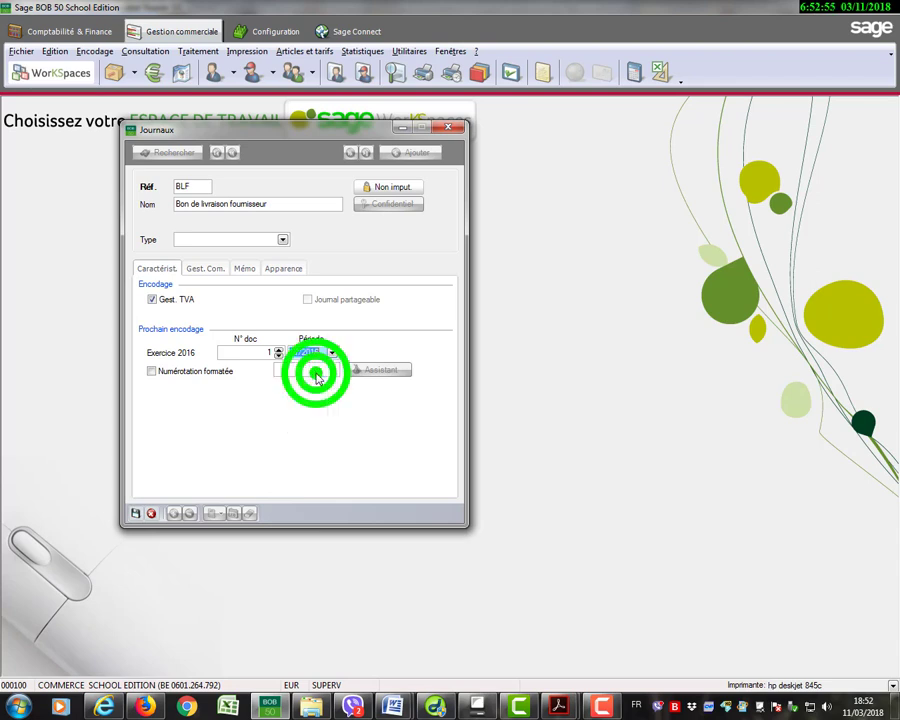
click(136, 513)
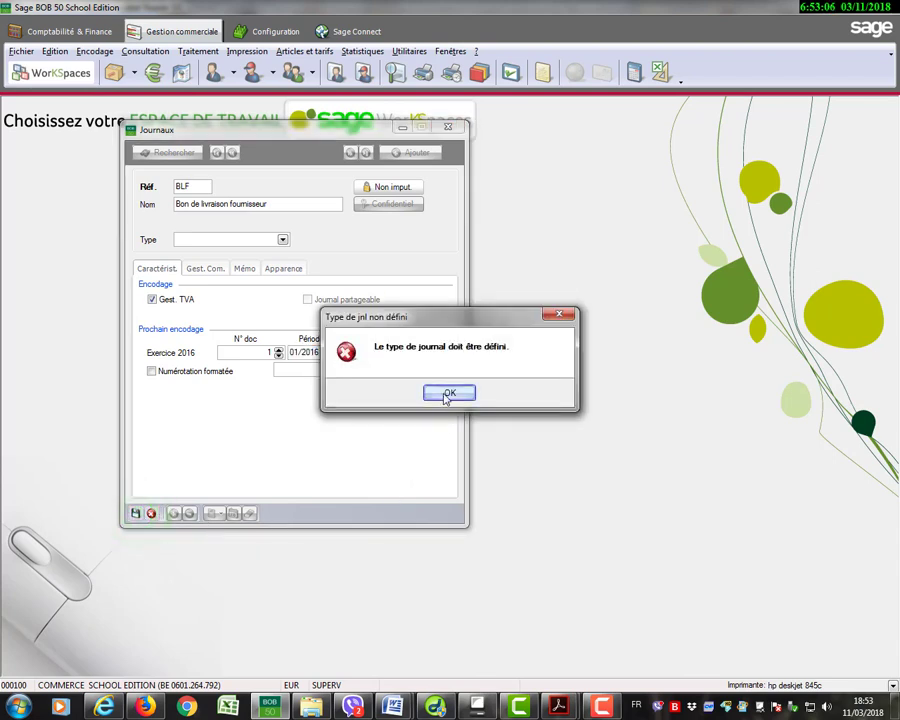
click(449, 392)
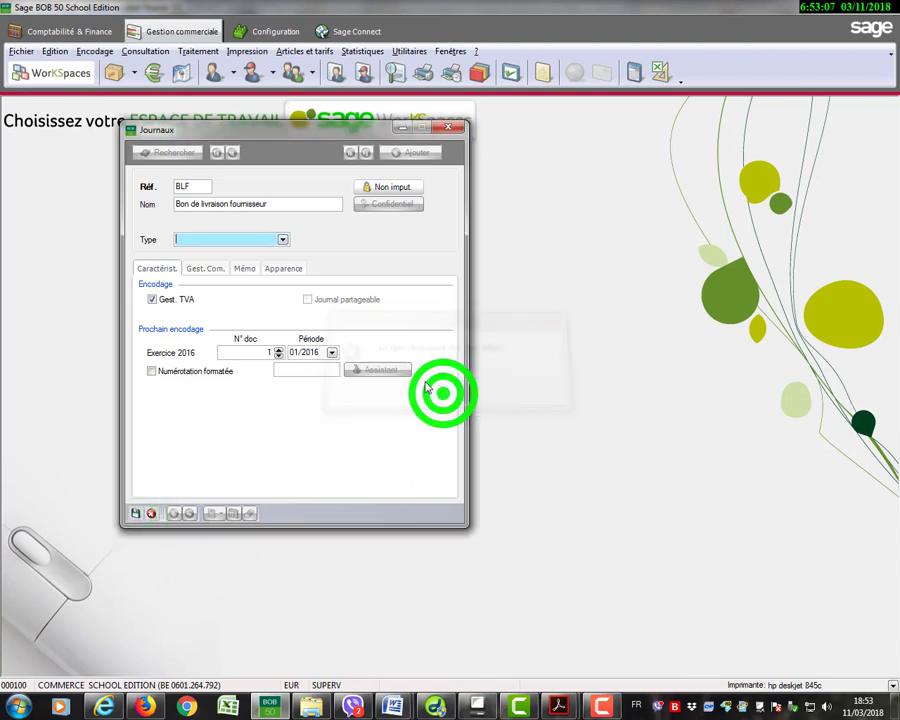
click(284, 243)
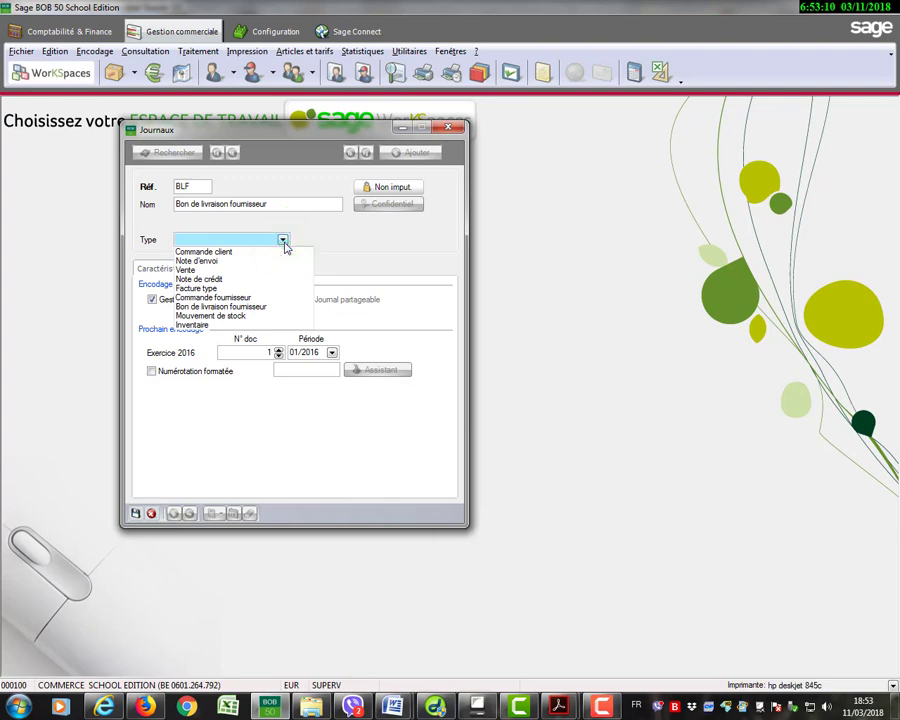
click(244, 306)
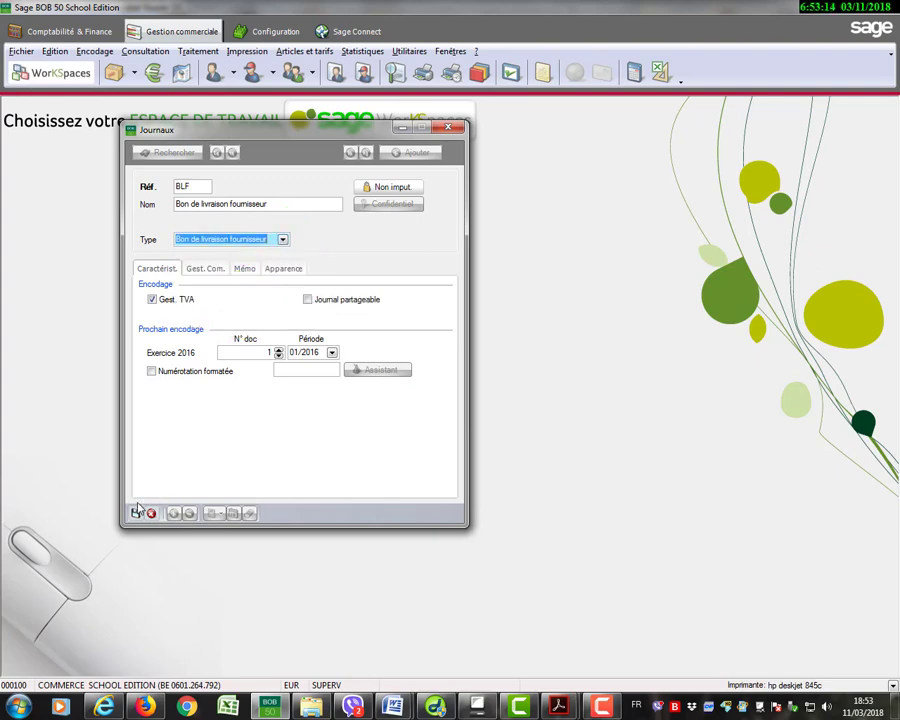